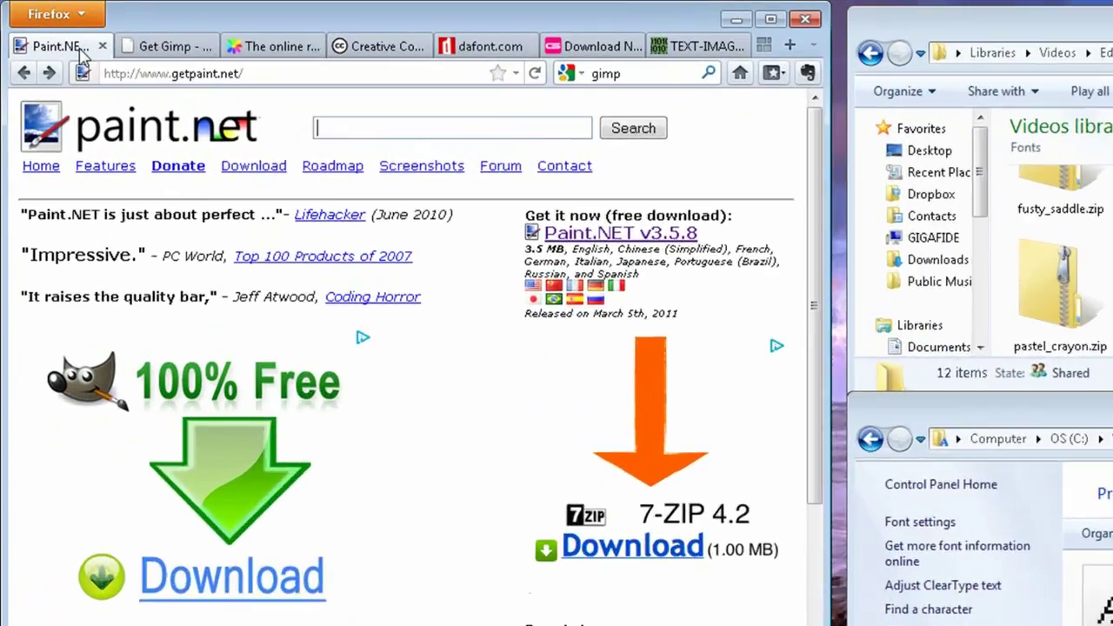
Go to the dotPDN download page for Paint.NET v3.5.8.
{"action": "scroll", "coordinate": [974, 222], "scroll_direction": "down", "scroll_amount": 2}
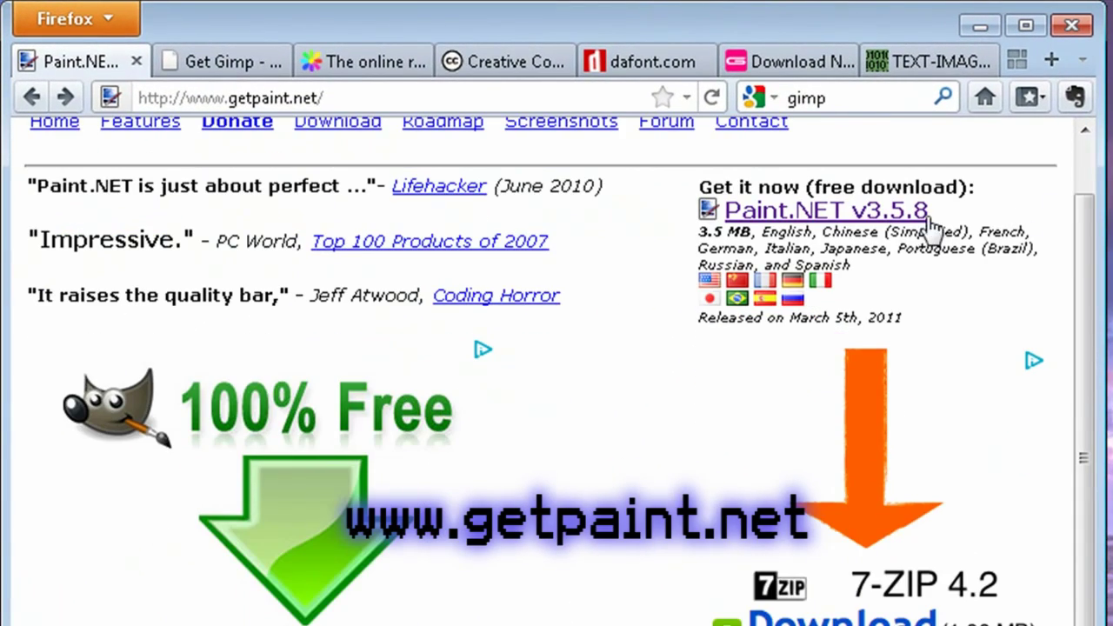
{"action": "left_click", "coordinate": [869, 211]}
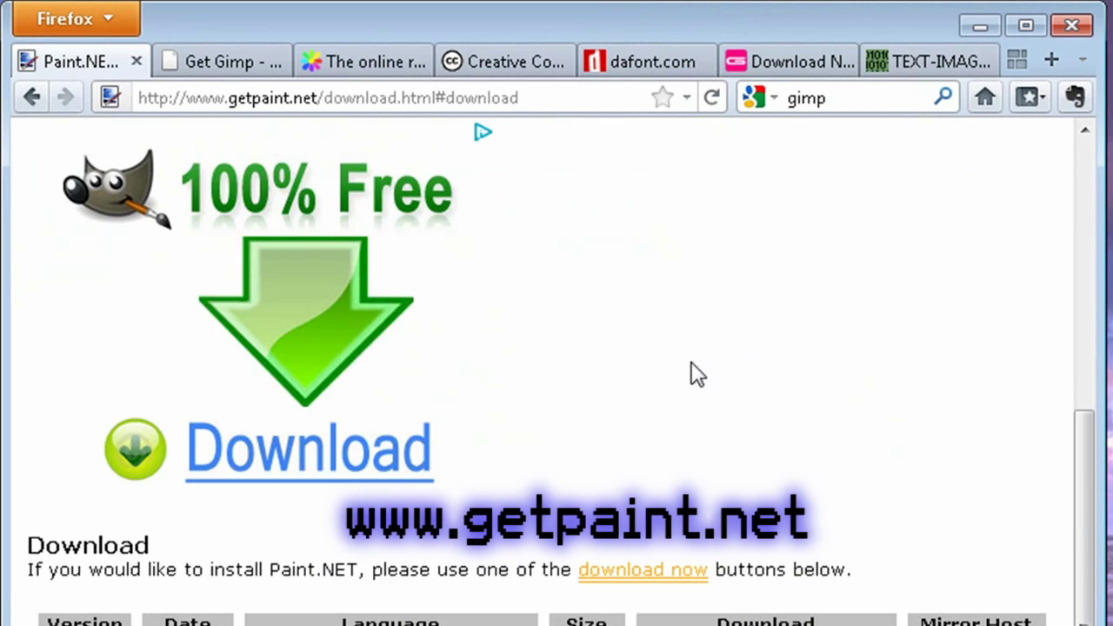
{"action": "scroll", "coordinate": [522, 574], "scroll_direction": "down", "scroll_amount": 3}
{"action": "left_click", "coordinate": [755, 440]}
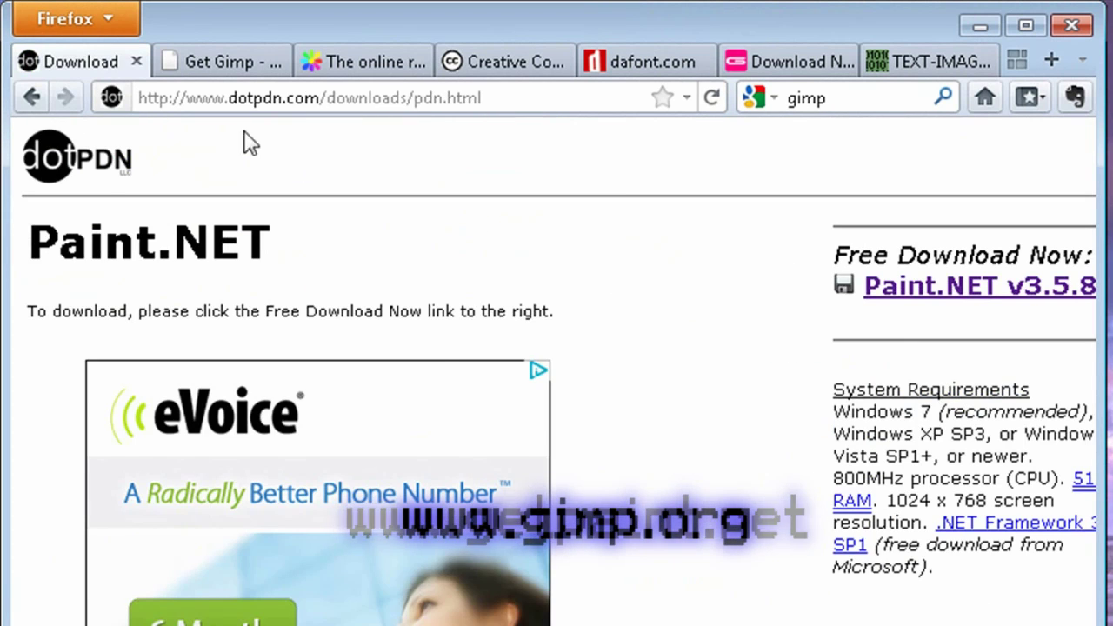
Browse the getgimp.com GIMP download page, then move on to the clker.com clip art site.
{"action": "left_click", "coordinate": [213, 61]}
{"action": "scroll", "coordinate": [255, 376], "scroll_direction": "down", "scroll_amount": 8}
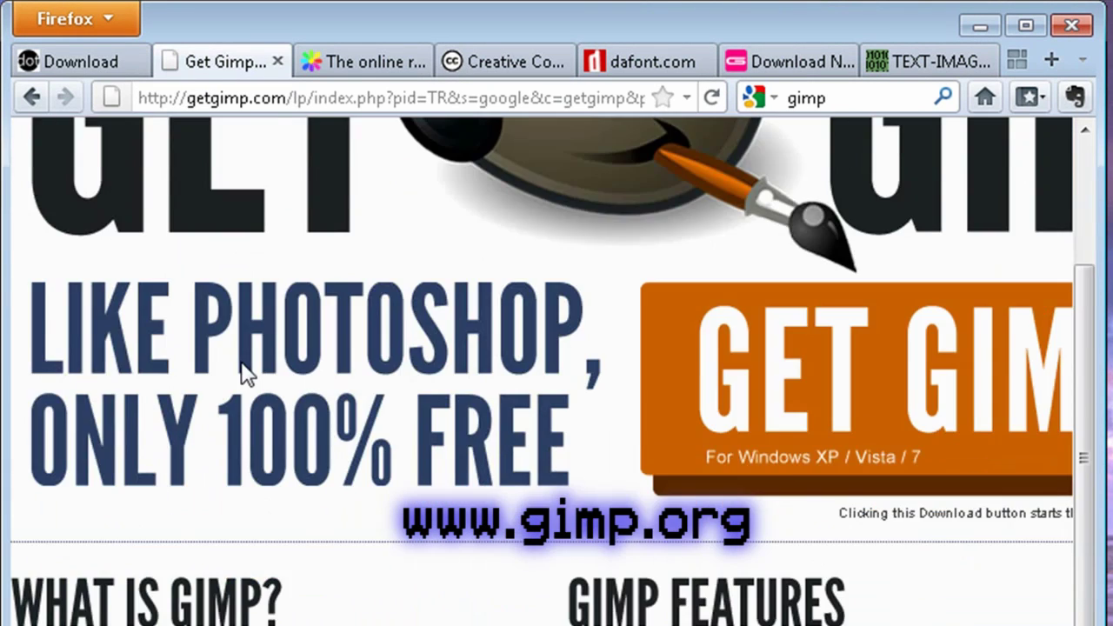
{"action": "scroll", "coordinate": [233, 348], "scroll_direction": "down", "scroll_amount": 2}
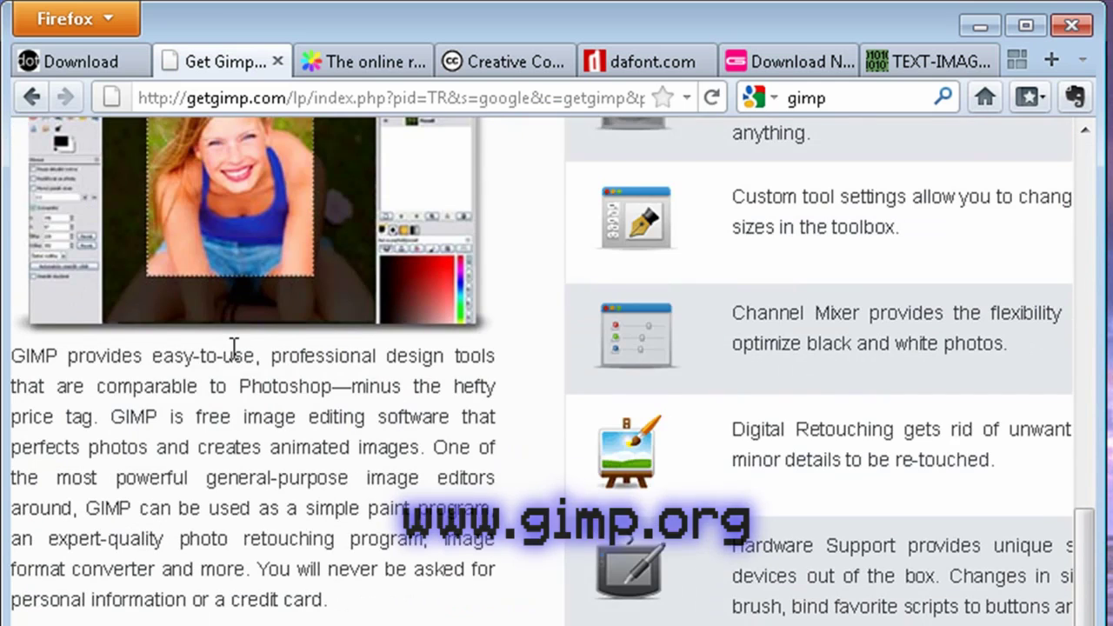
{"action": "scroll", "coordinate": [233, 348], "scroll_direction": "down", "scroll_amount": 6}
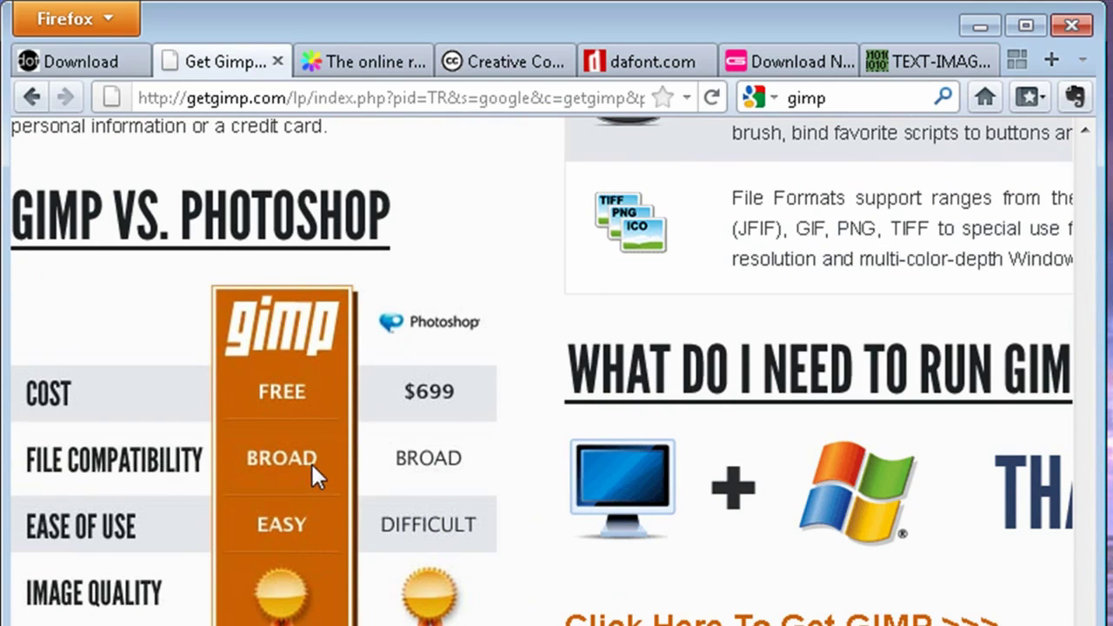
{"action": "scroll", "coordinate": [543, 603], "scroll_direction": "up", "scroll_amount": 6}
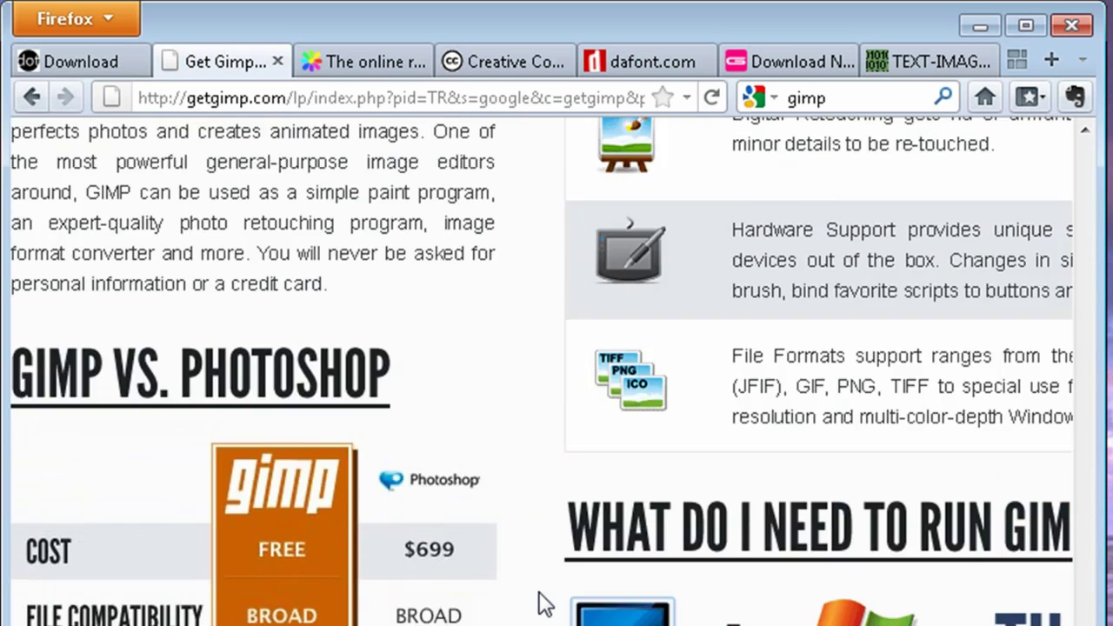
{"action": "scroll", "coordinate": [543, 603], "scroll_direction": "up", "scroll_amount": 5}
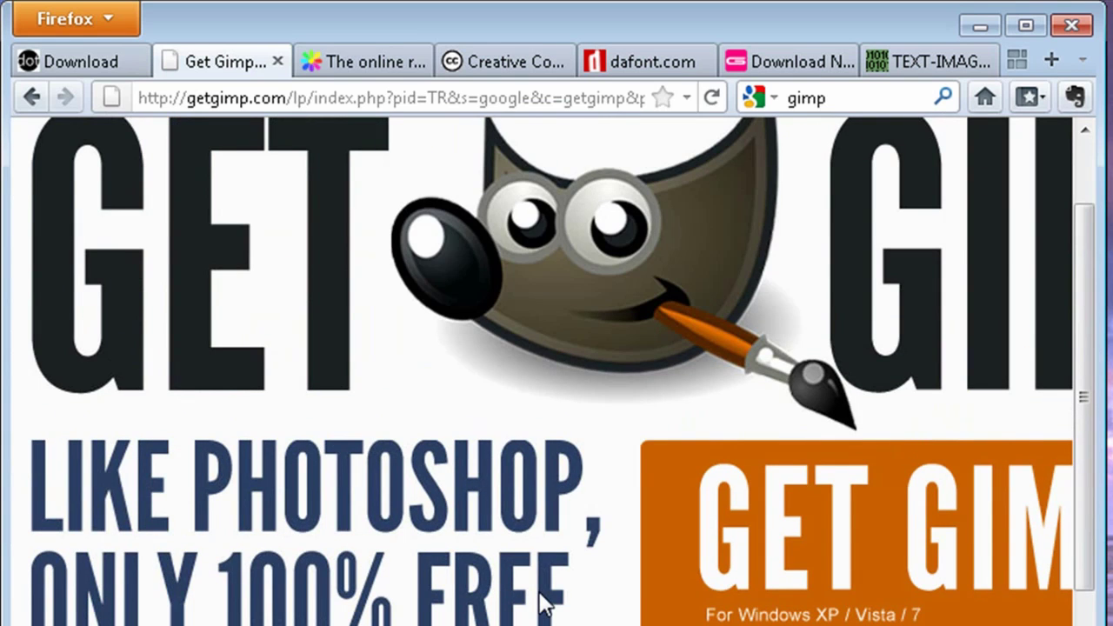
{"action": "scroll", "coordinate": [544, 602], "scroll_direction": "up", "scroll_amount": 2}
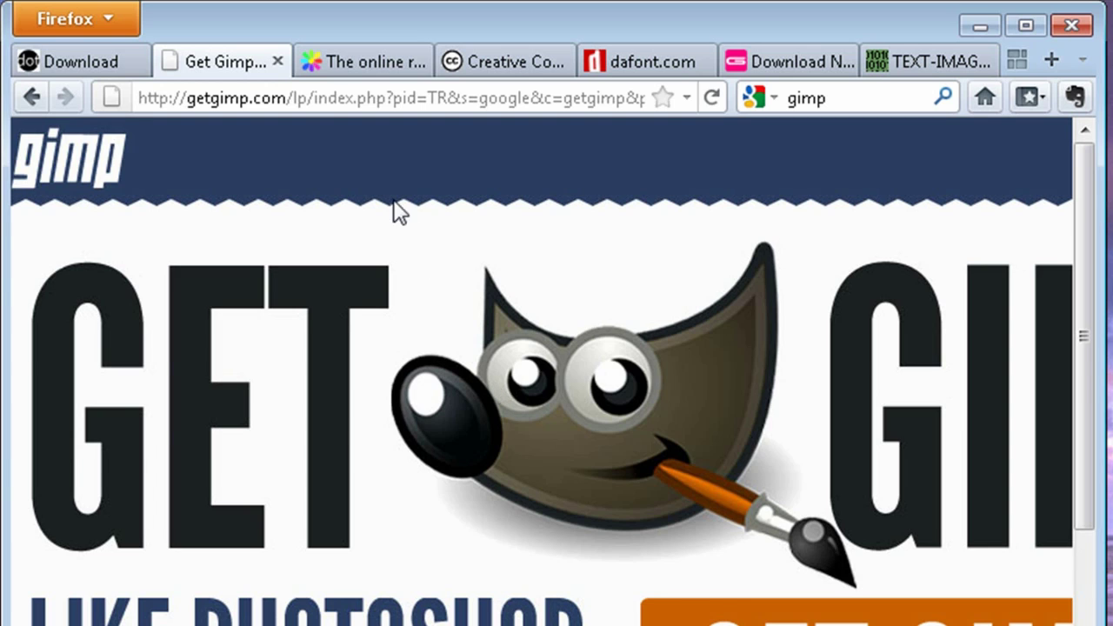
{"action": "left_click", "coordinate": [346, 62]}
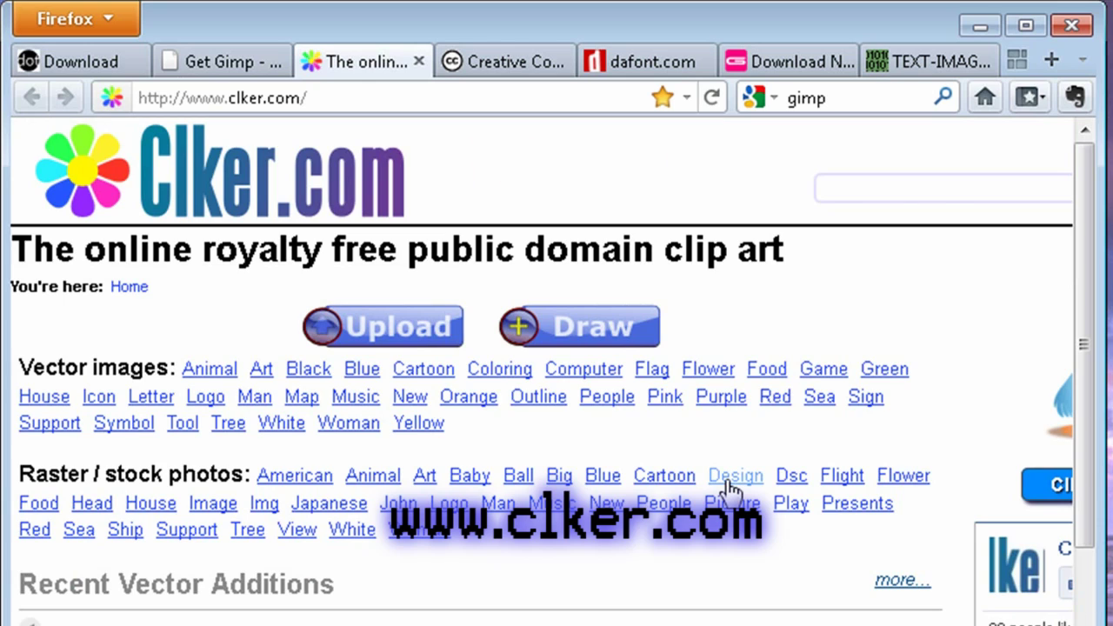
Search Creative Commons images for 'flowers', then run a font search on dafont.com.
{"action": "scroll", "coordinate": [726, 490], "scroll_direction": "down", "scroll_amount": 5}
{"action": "scroll", "coordinate": [725, 490], "scroll_direction": "down", "scroll_amount": 4}
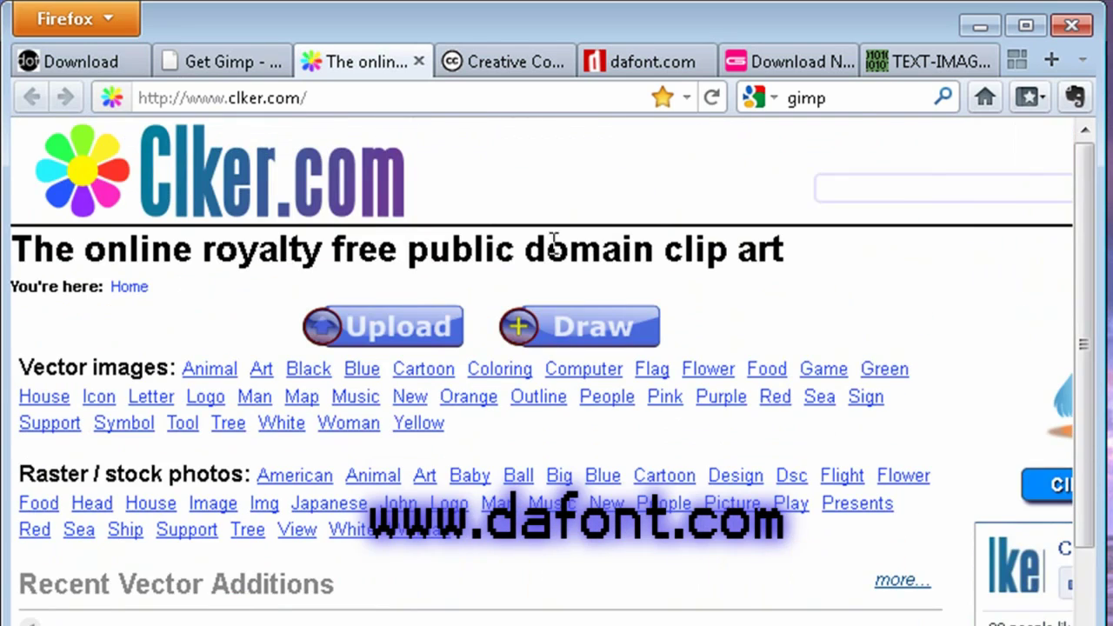
{"action": "left_click", "coordinate": [525, 73]}
{"action": "type", "text": "flower"}
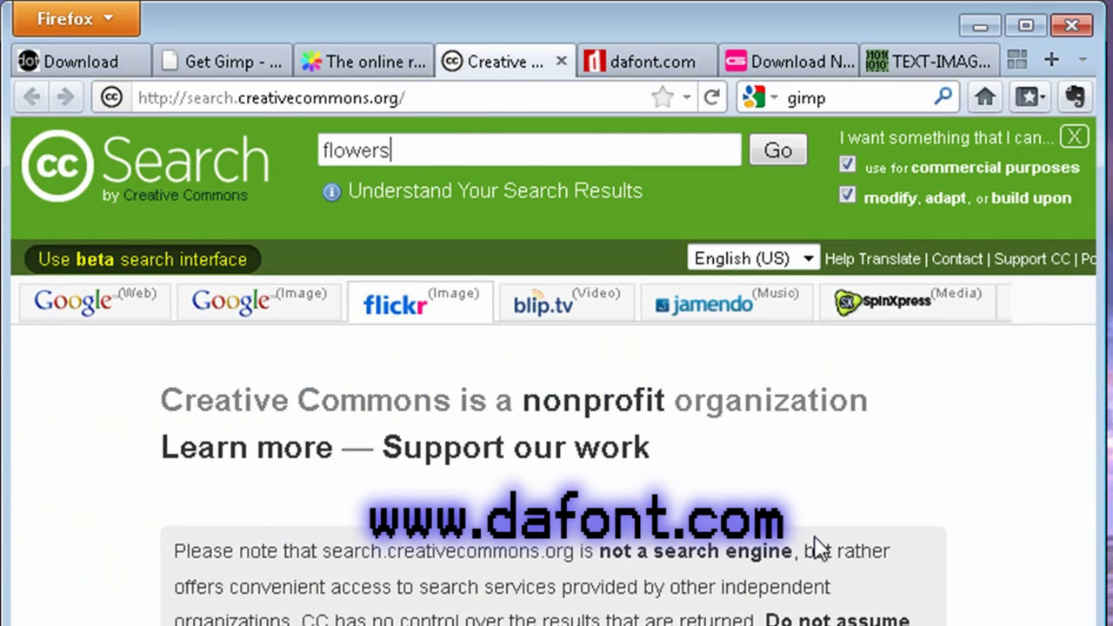
{"action": "type", "text": "s"}
{"action": "left_click", "coordinate": [252, 300]}
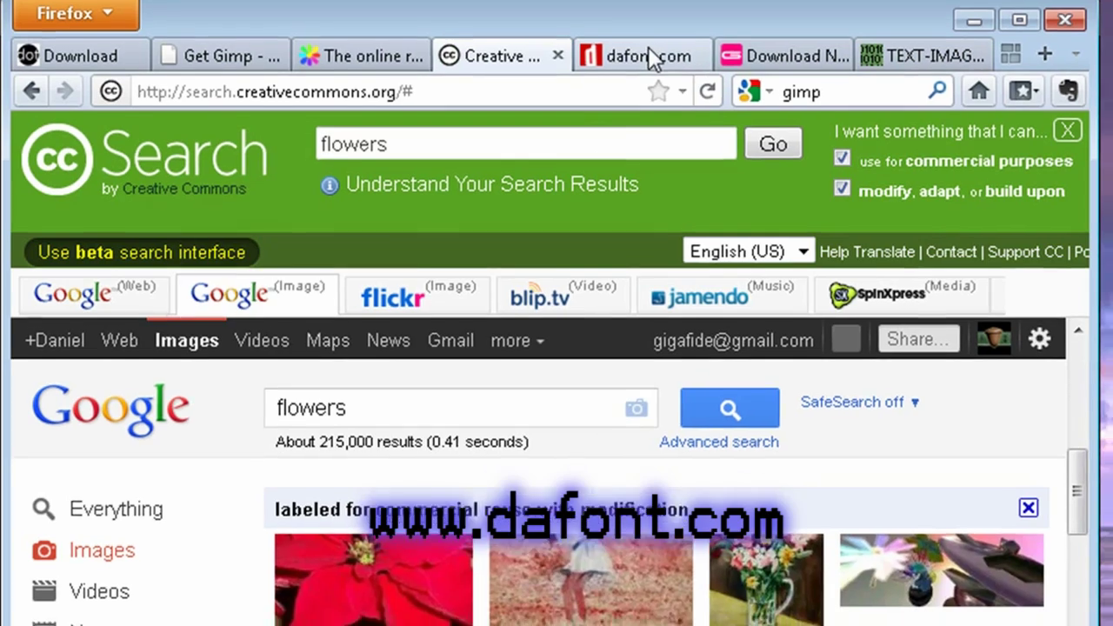
{"action": "left_click", "coordinate": [648, 54]}
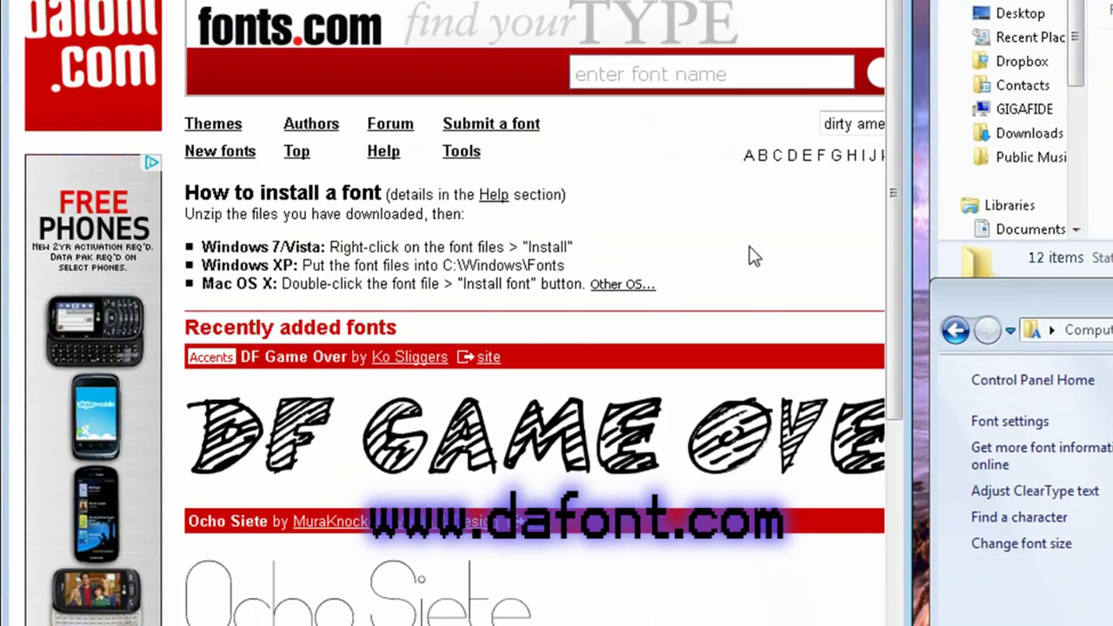
{"action": "key", "text": "Return"}
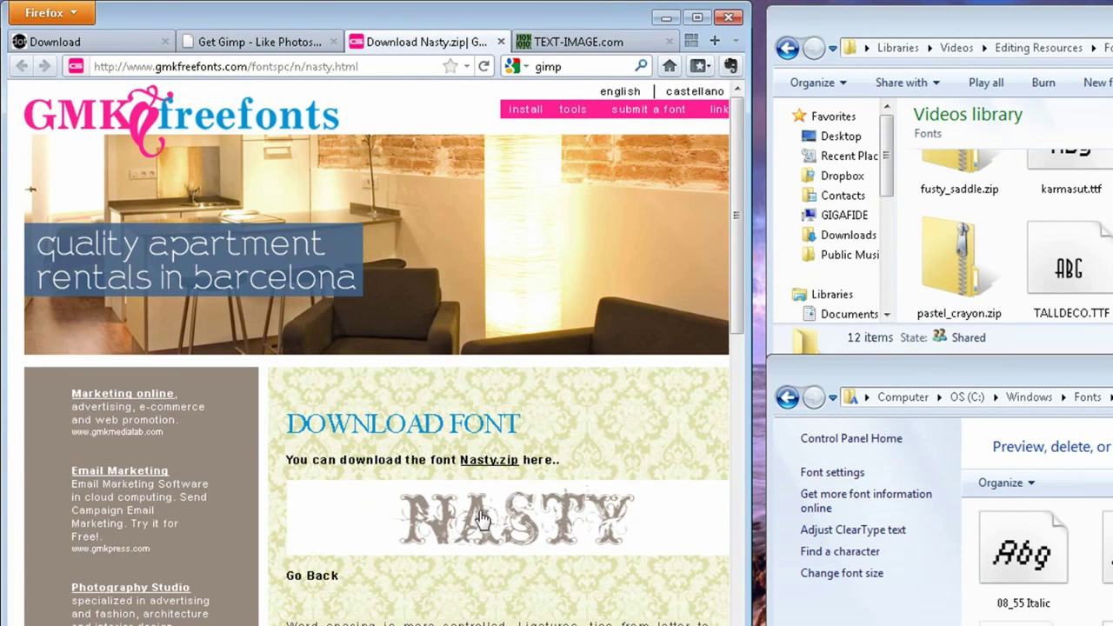
Save the Nasty.zip download and copy NASTY__.TTF into the Windows Fonts folder.
{"action": "triple_click", "coordinate": [493, 467]}
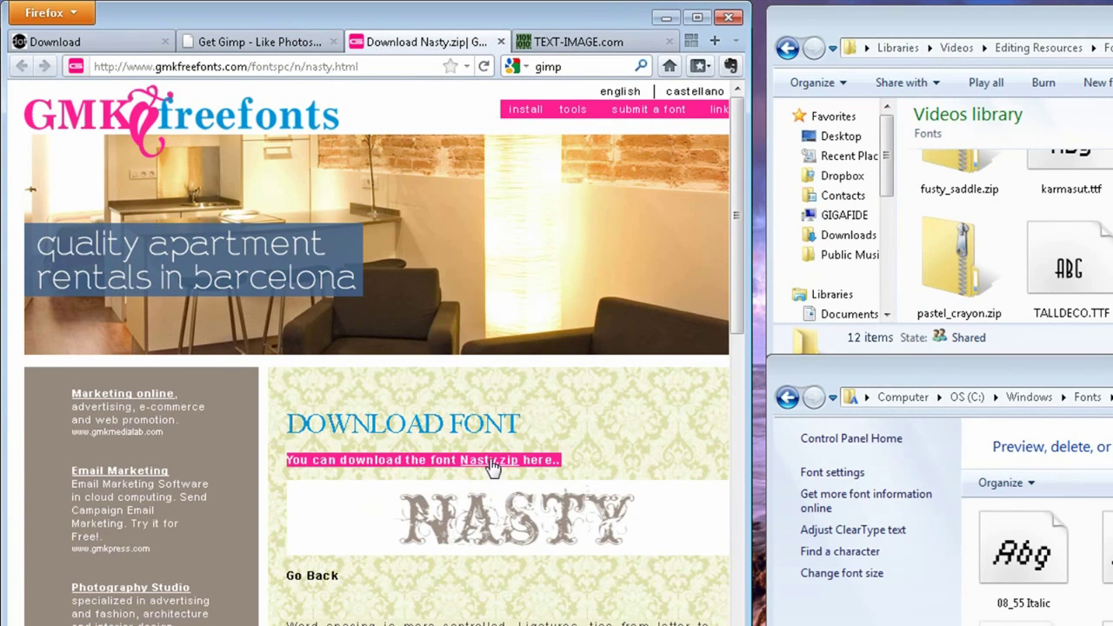
{"action": "left_click", "coordinate": [492, 462]}
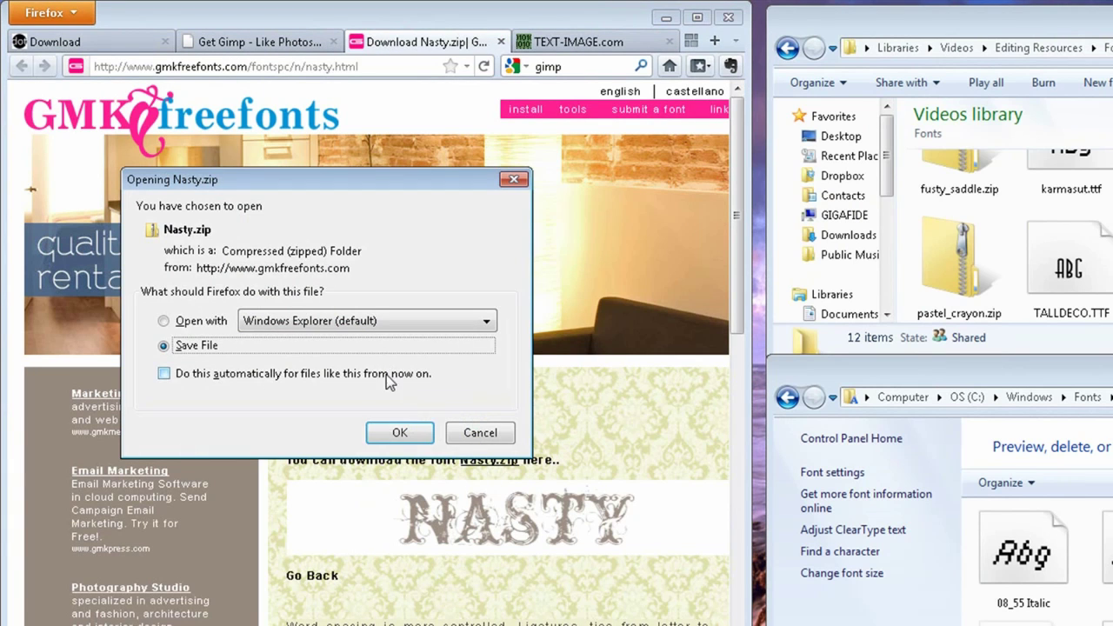
{"action": "left_click", "coordinate": [402, 433]}
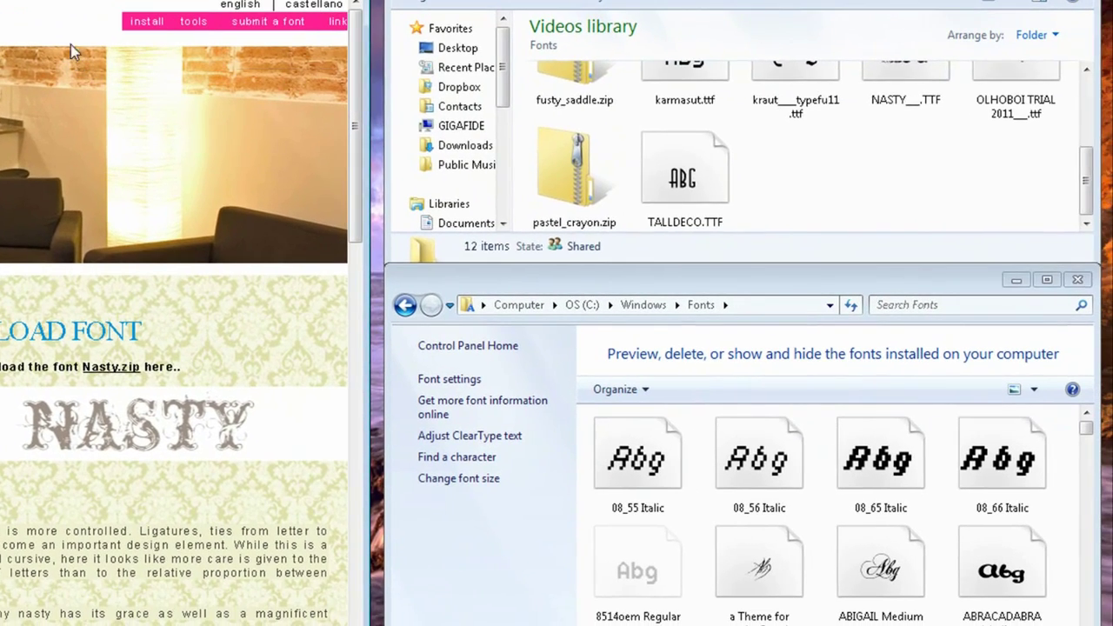
{"action": "scroll", "coordinate": [782, 148], "scroll_direction": "up", "scroll_amount": 1}
{"action": "left_click_drag", "start_coordinate": [907, 150], "coordinate": [799, 534]}
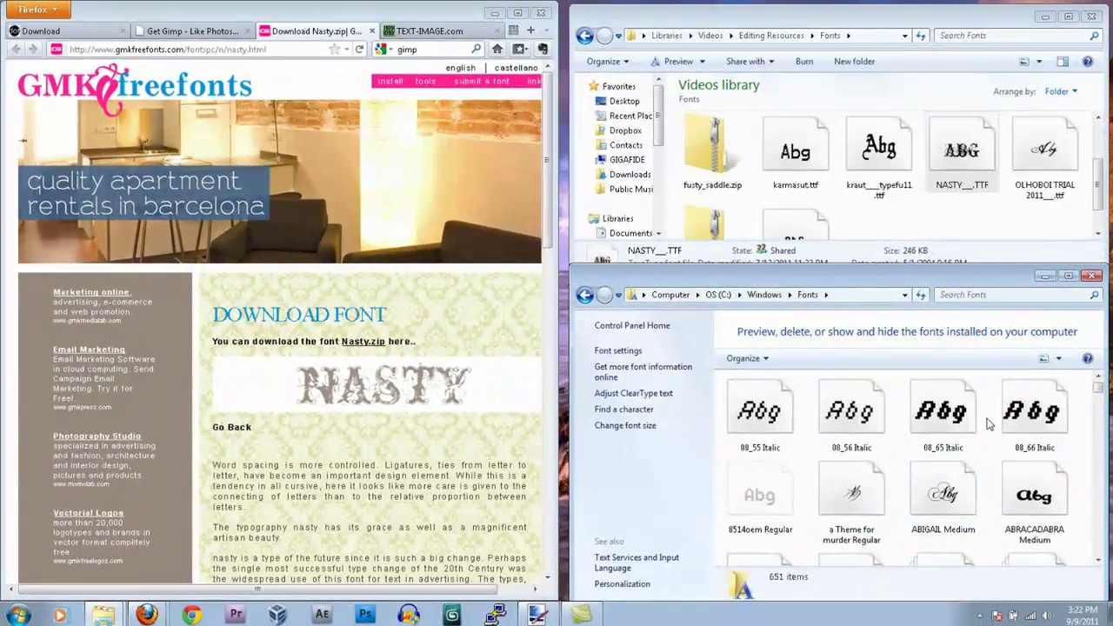
Create a new blank Paint.NET image sized 800 x 800.
{"action": "left_click", "coordinate": [537, 614]}
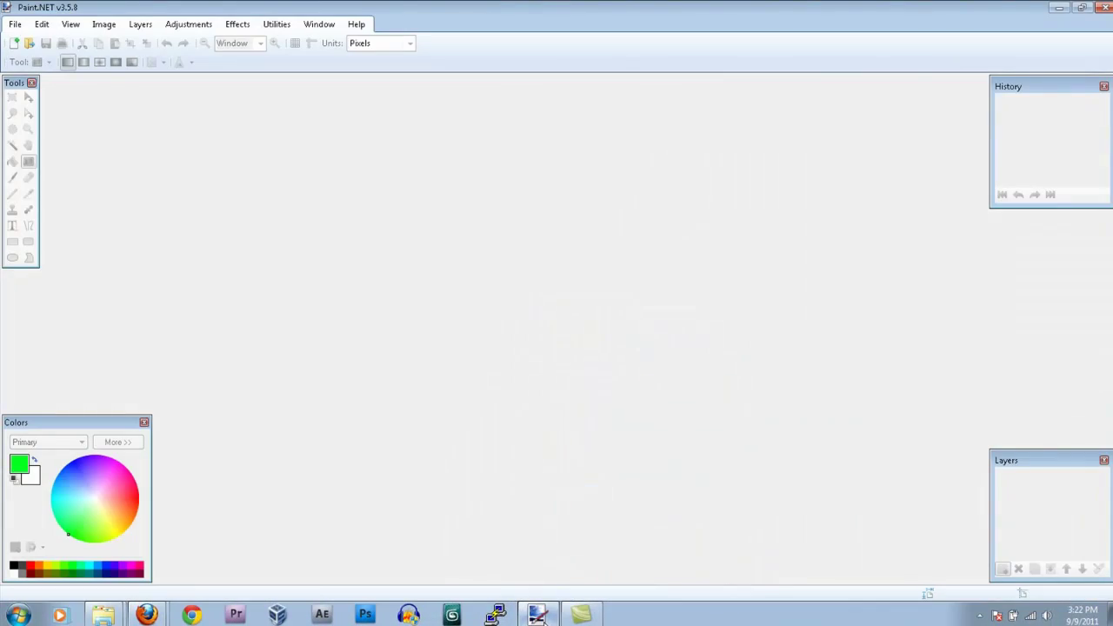
{"action": "left_click", "coordinate": [15, 24]}
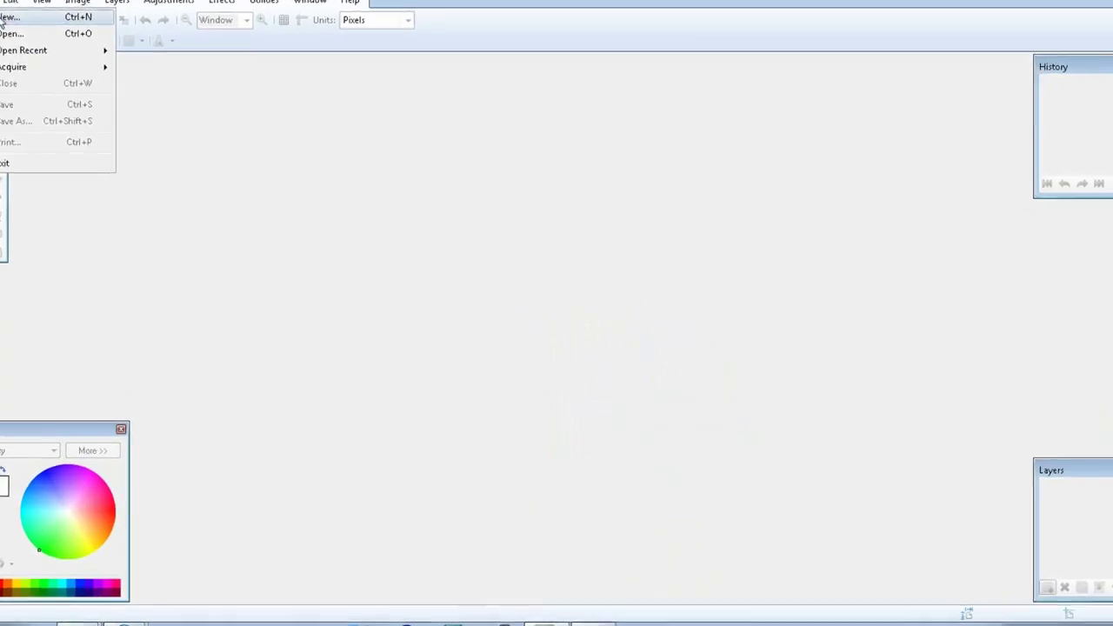
{"action": "left_click", "coordinate": [5, 18]}
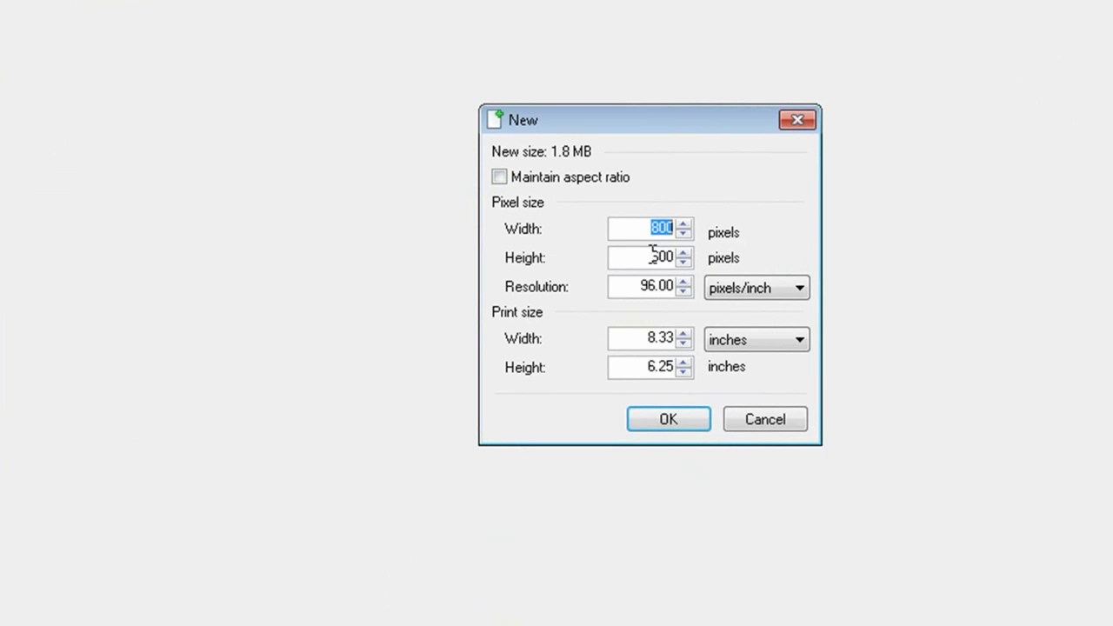
{"action": "double_click", "coordinate": [653, 253]}
{"action": "type", "text": "800"}
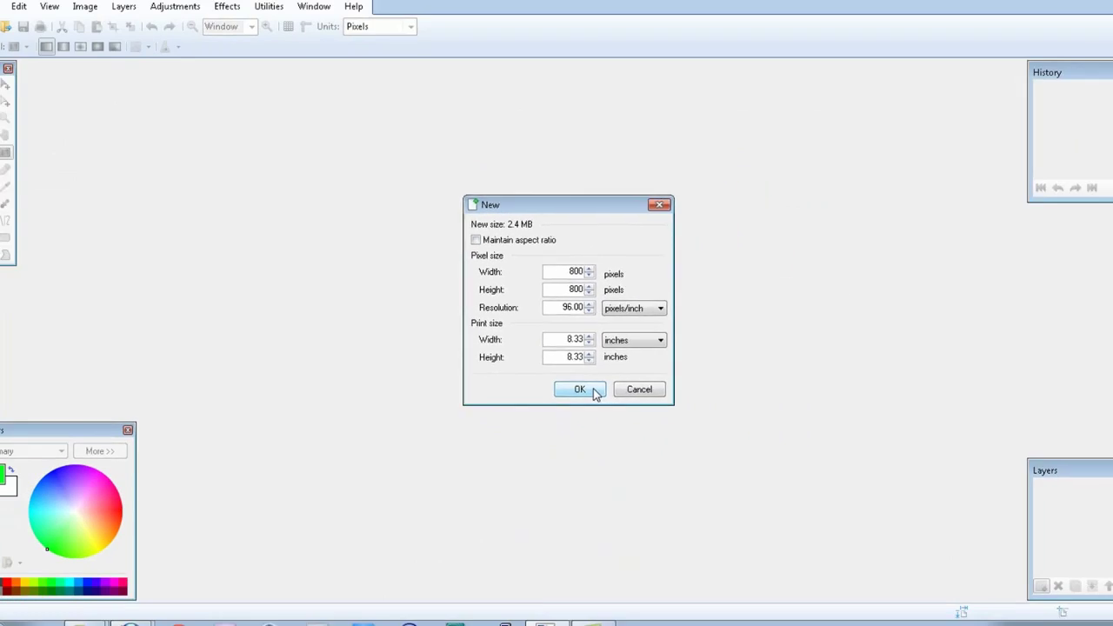
{"action": "left_click", "coordinate": [646, 412]}
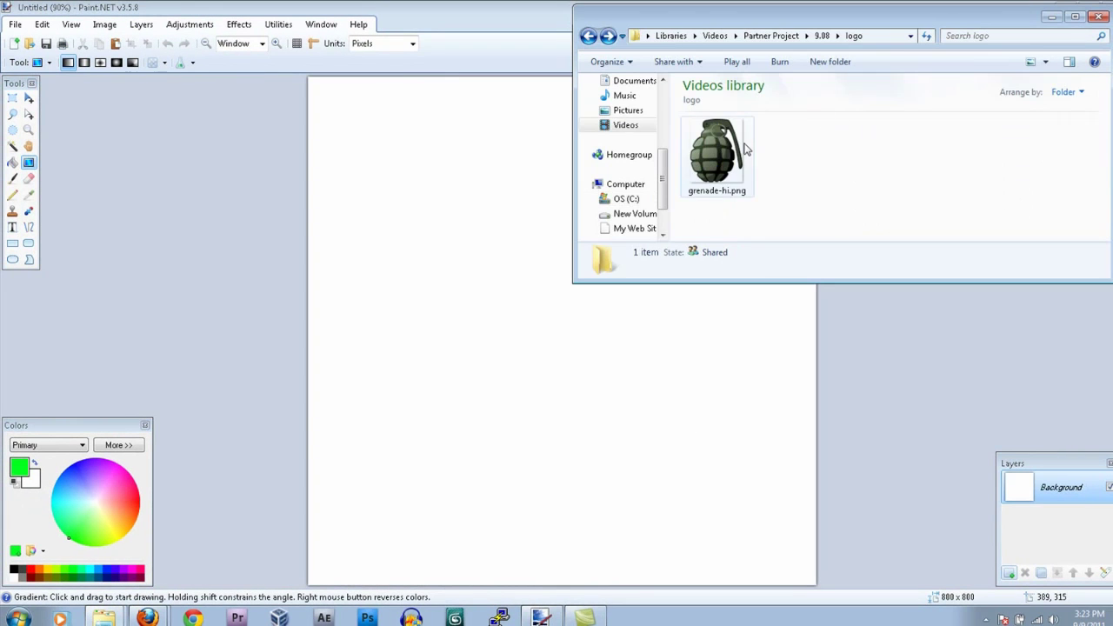
Open grenade-hi.png, rotate it 90° clockwise, flip it vertically and select all.
{"action": "mouse_move", "coordinate": [718, 150]}
{"action": "left_mouse_down"}
{"action": "mouse_move", "coordinate": [634, 281]}
{"action": "mouse_move", "coordinate": [559, 365]}
{"action": "mouse_move", "coordinate": [574, 376]}
{"action": "left_mouse_up"}
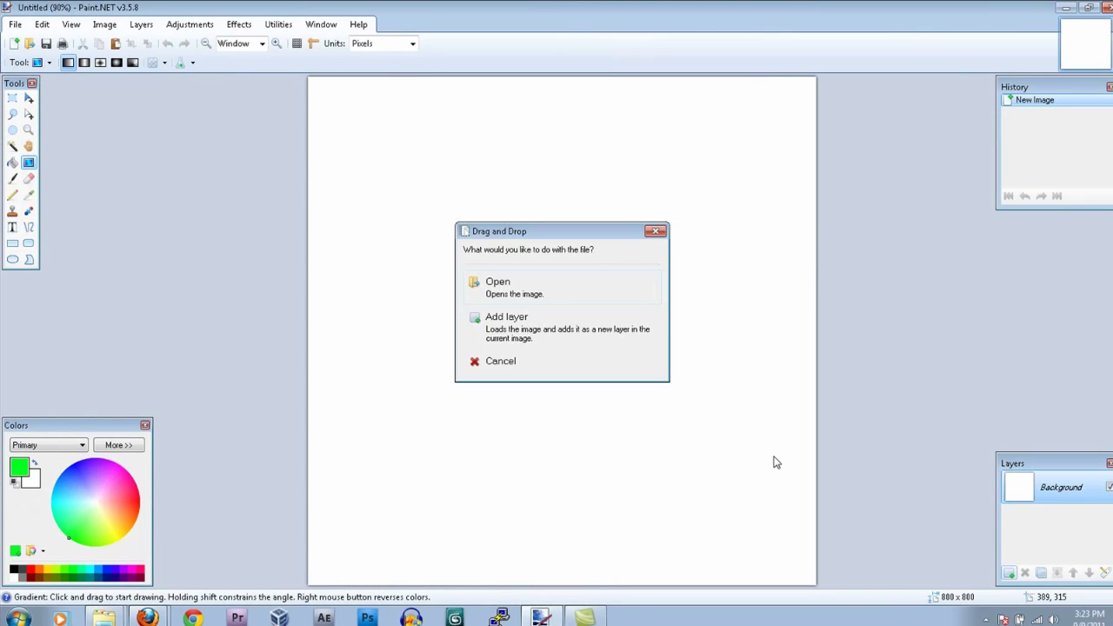
{"action": "left_click", "coordinate": [578, 294]}
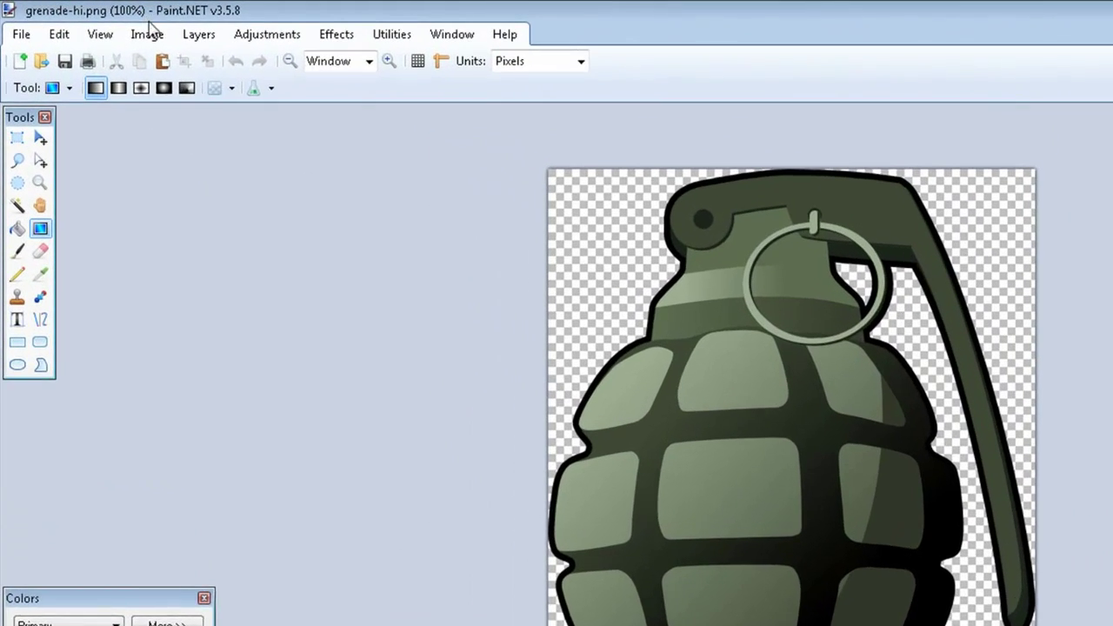
{"action": "left_click", "coordinate": [104, 23]}
{"action": "left_click", "coordinate": [150, 126]}
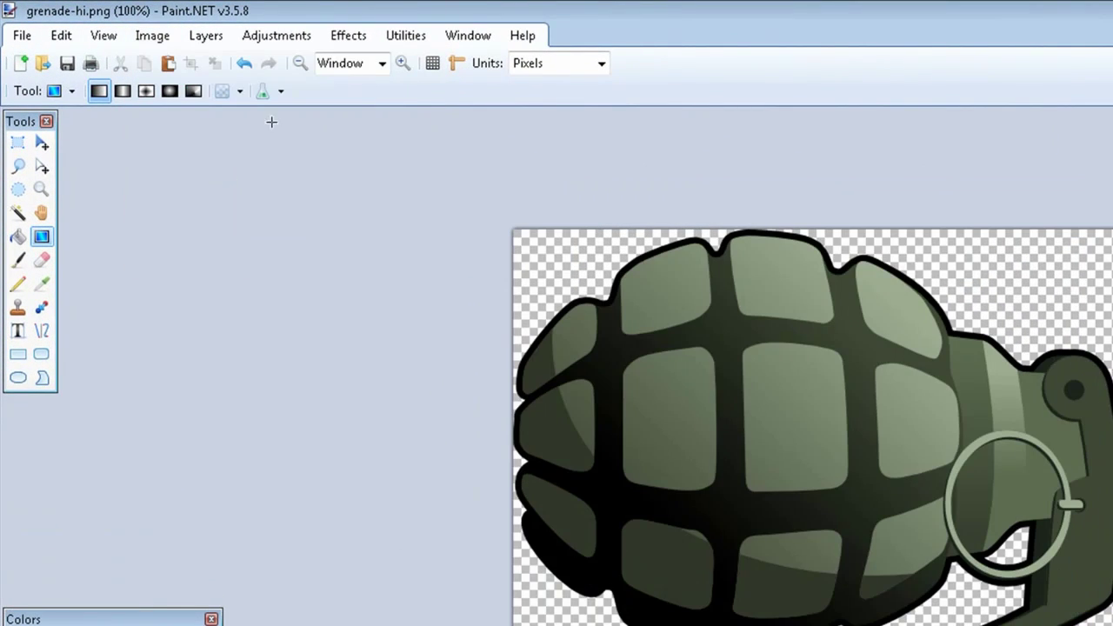
{"action": "left_click", "coordinate": [152, 35]}
{"action": "left_click", "coordinate": [197, 152]}
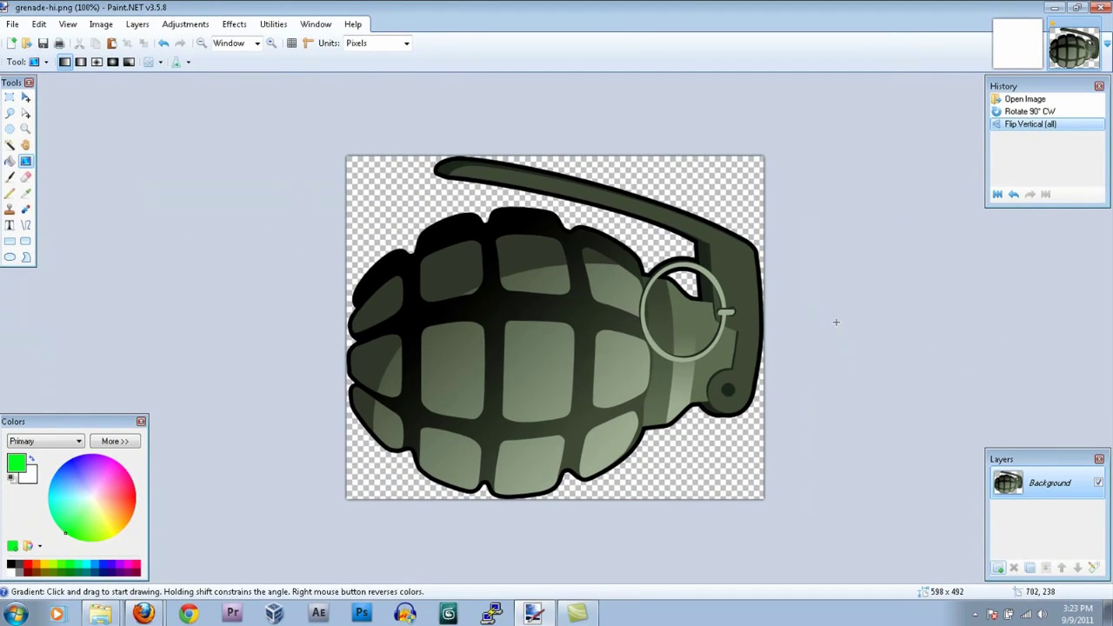
{"action": "key", "text": "ctrl+a"}
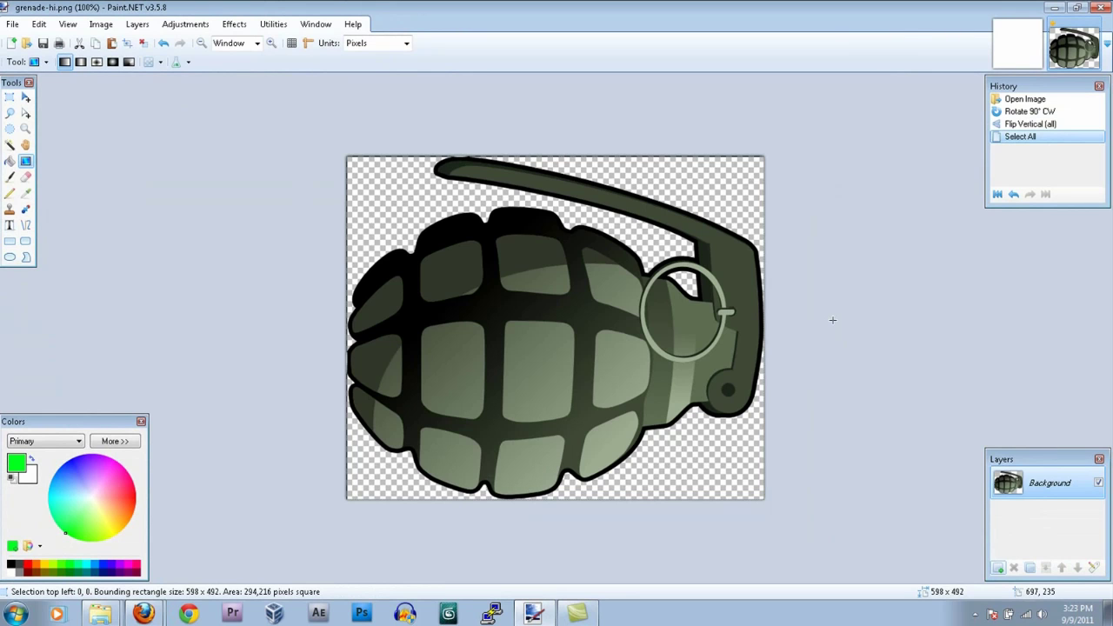
Paste the grenade onto new Layer 2 of the 800 x 800 image, enlarging and widening it.
{"action": "left_click", "coordinate": [1015, 49]}
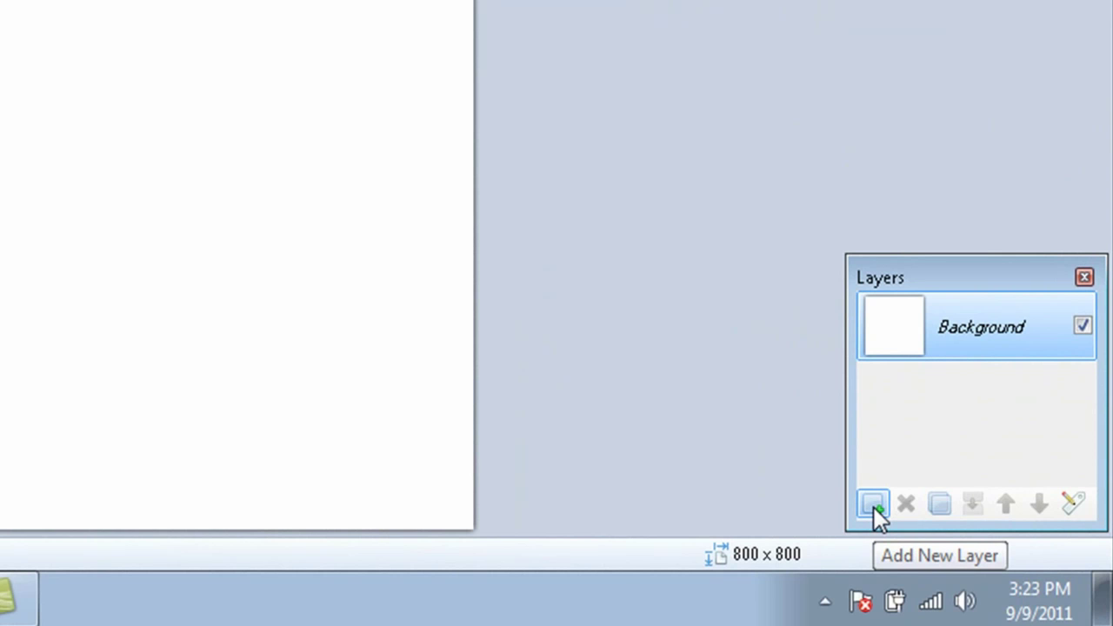
{"action": "left_click", "coordinate": [874, 504]}
{"action": "key", "text": "ctrl+v"}
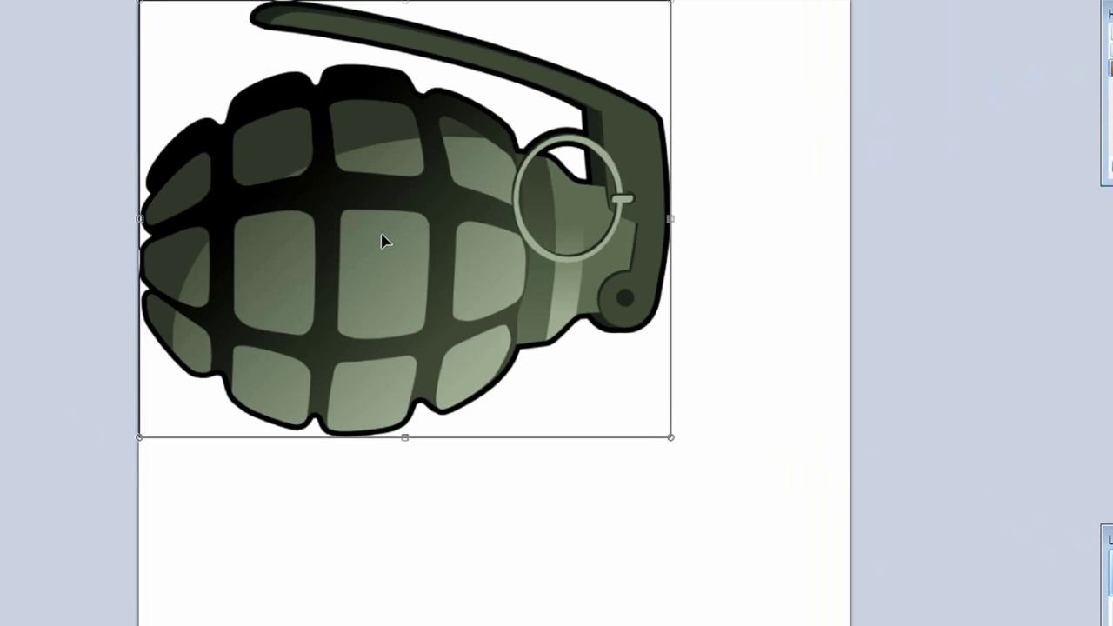
{"action": "left_click_drag", "start_coordinate": [383, 241], "coordinate": [478, 357]}
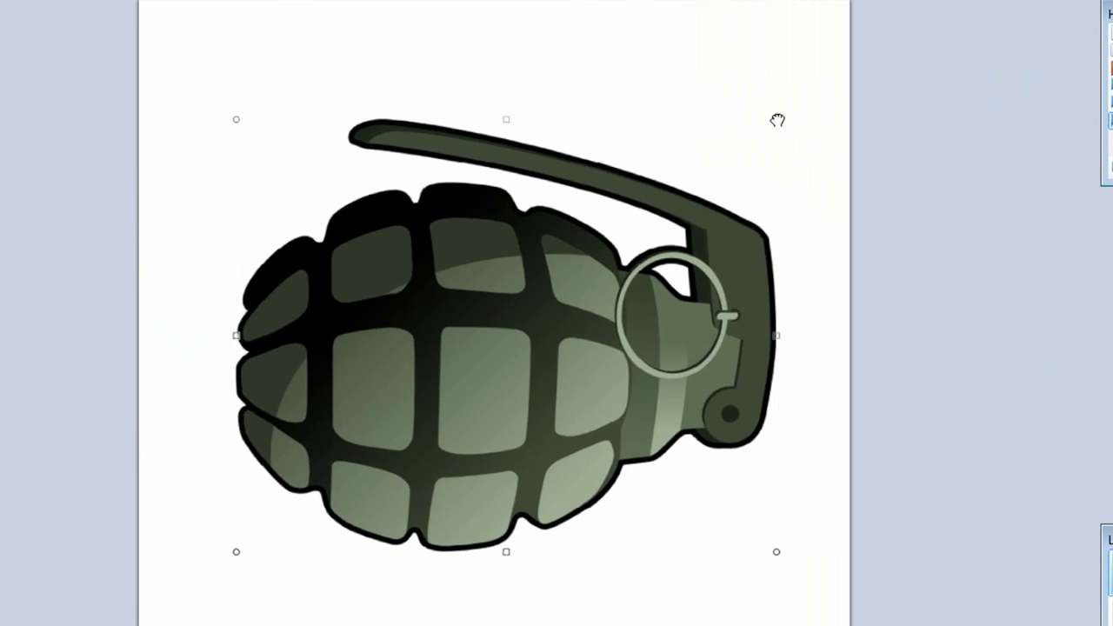
{"action": "left_click_drag", "start_coordinate": [778, 120], "coordinate": [744, 130]}
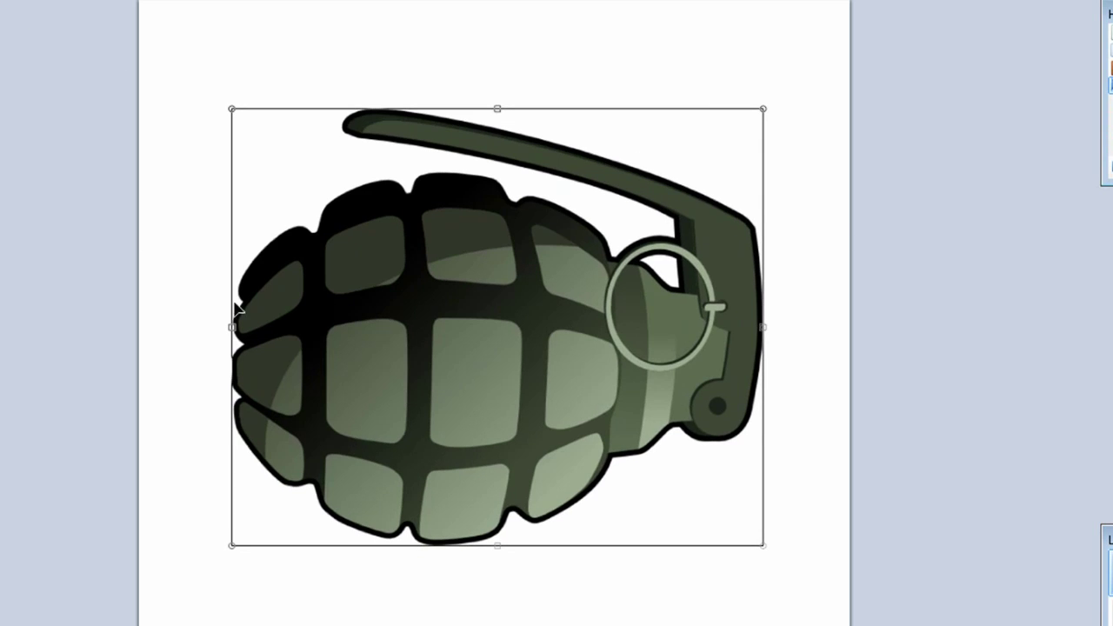
{"action": "left_click_drag", "start_coordinate": [234, 339], "coordinate": [198, 339]}
{"action": "left_click_drag", "start_coordinate": [763, 327], "coordinate": [814, 328]}
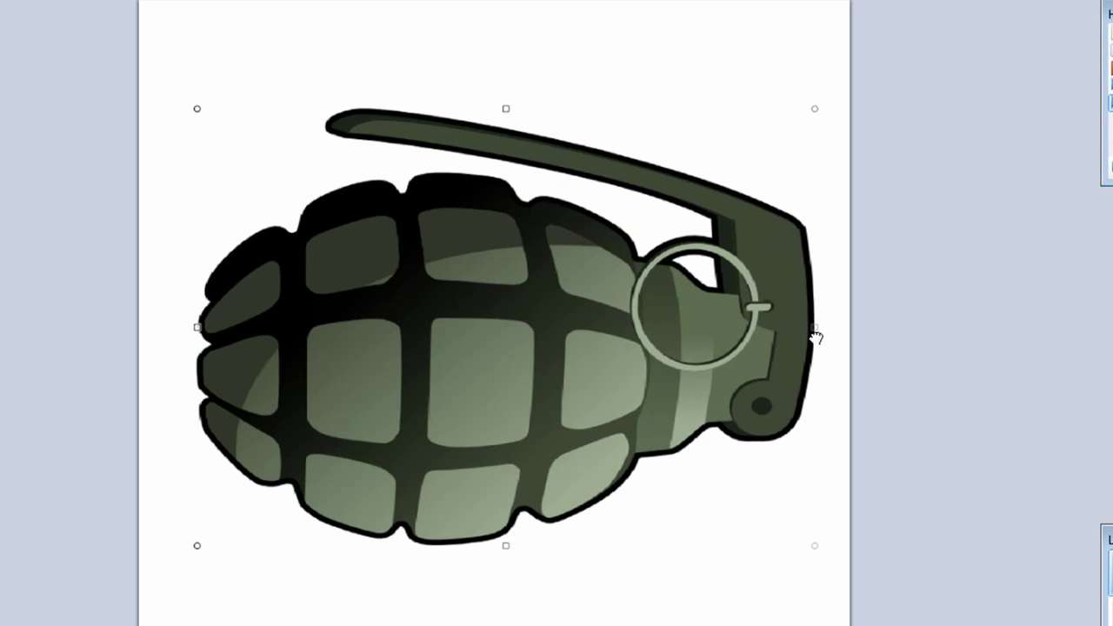
{"action": "left_click_drag", "start_coordinate": [197, 327], "coordinate": [190, 329]}
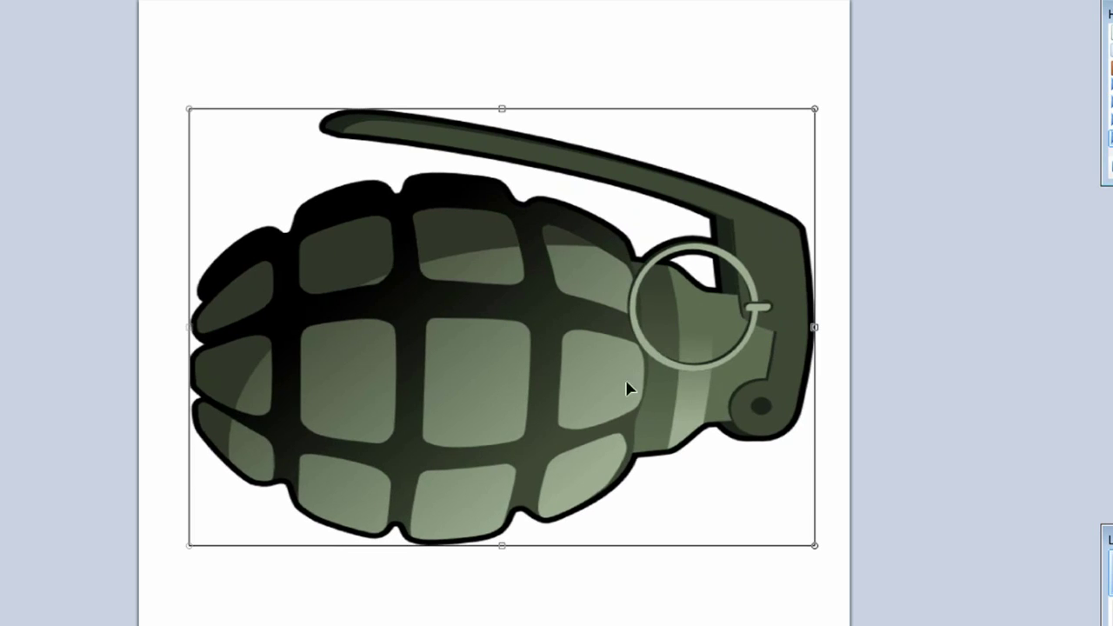
{"action": "left_click_drag", "start_coordinate": [586, 373], "coordinate": [589, 385]}
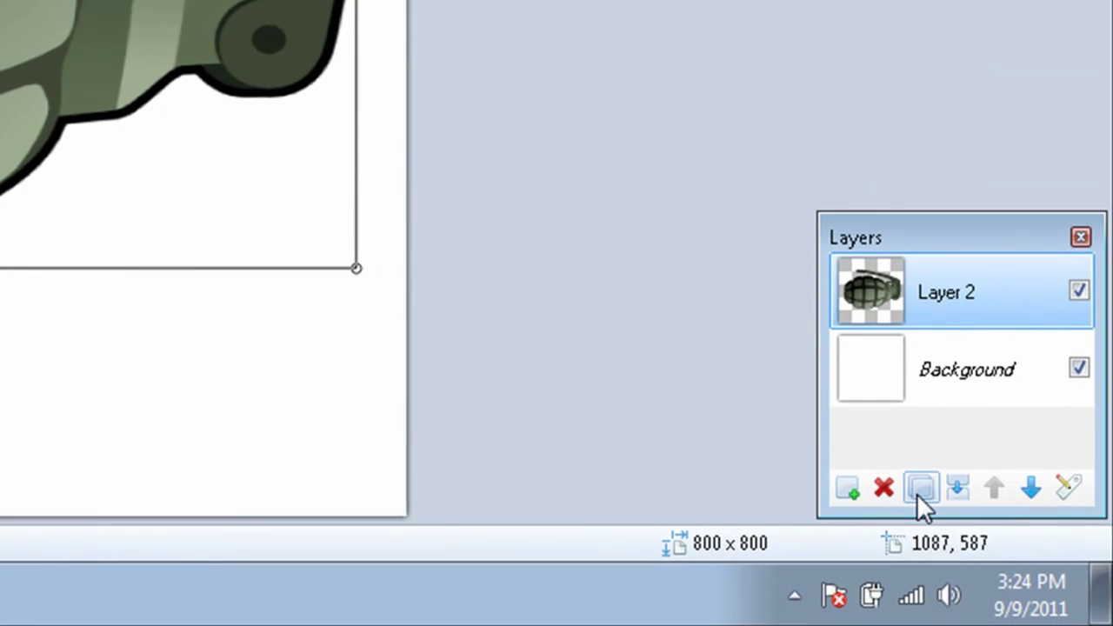
Duplicate the grenade layer, apply Stylize > Emboss, and pick a new blend mode in Layer Properties.
{"action": "left_click", "coordinate": [918, 494]}
{"action": "left_click", "coordinate": [398, 44]}
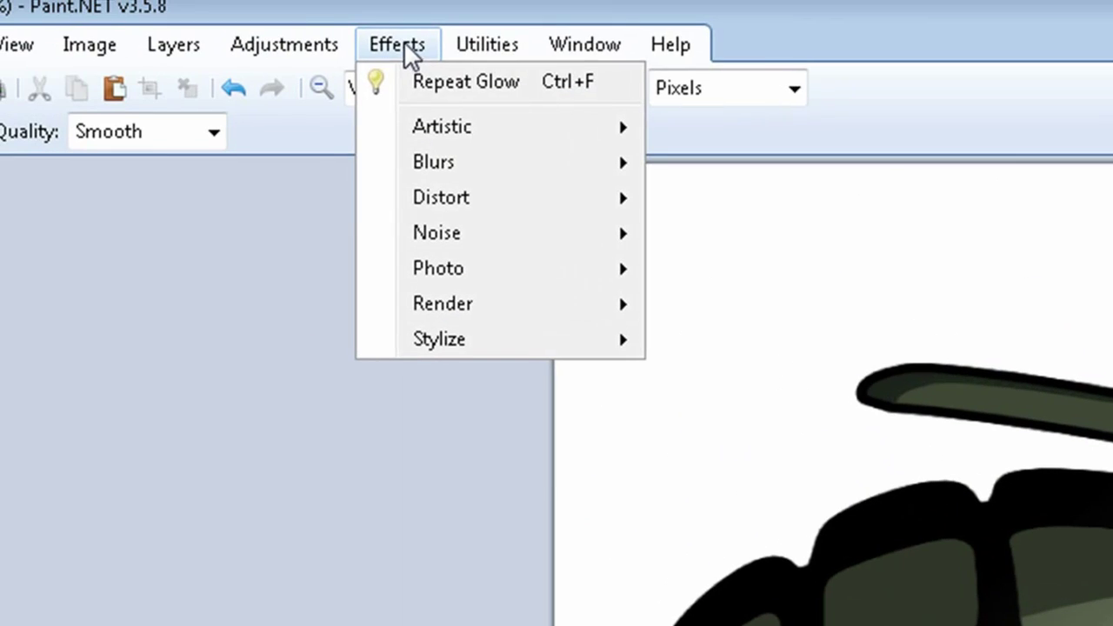
{"action": "mouse_move", "coordinate": [439, 339]}
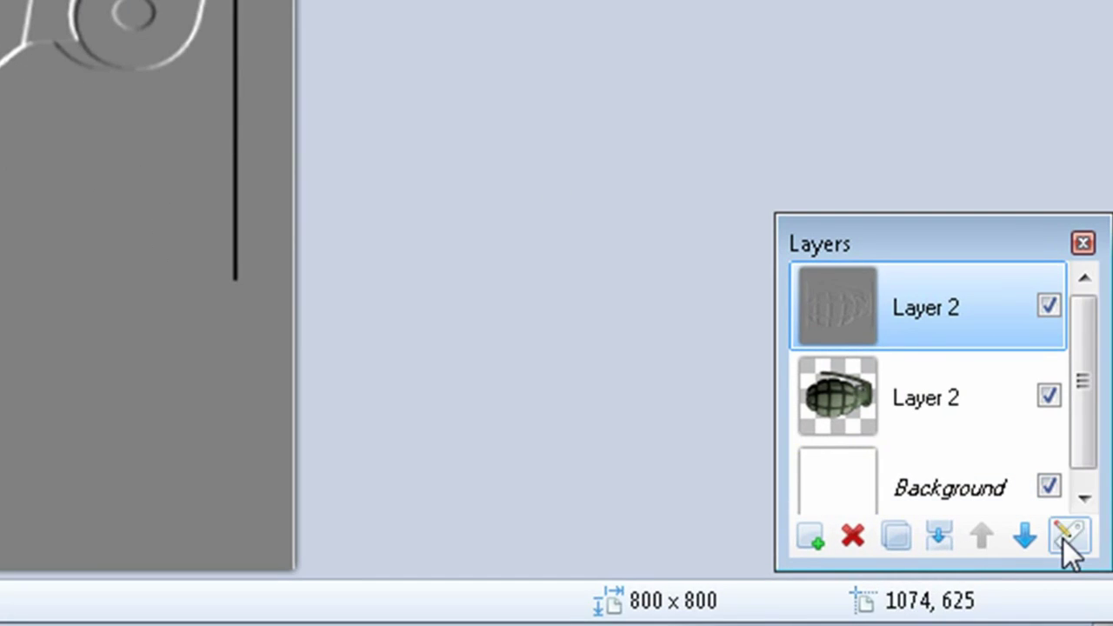
{"action": "left_click", "coordinate": [1066, 538]}
{"action": "left_click", "coordinate": [529, 254]}
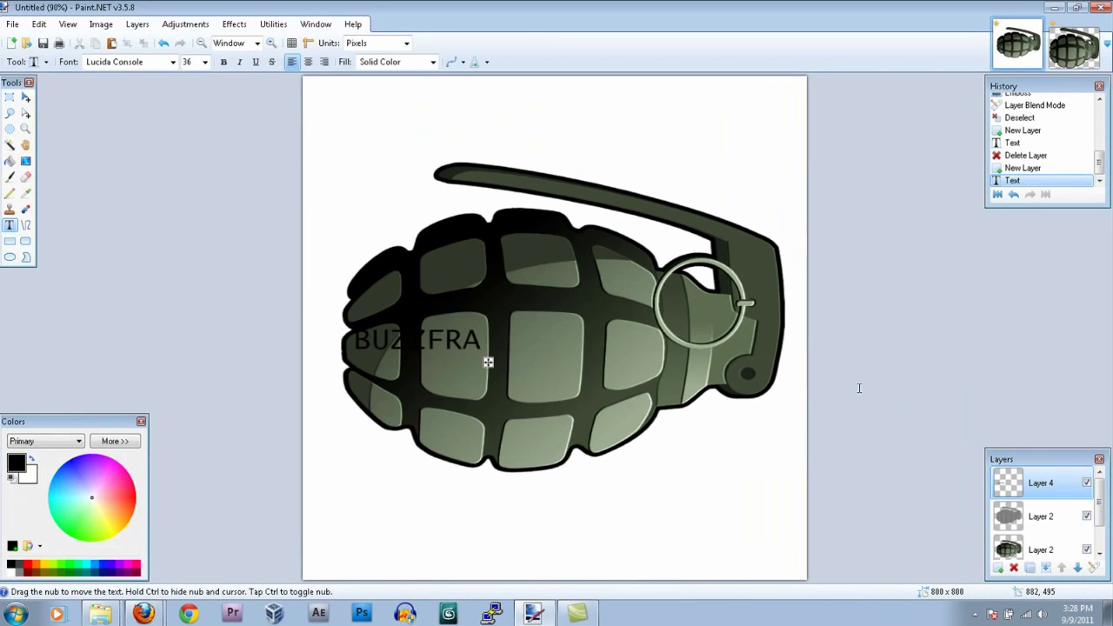
Finish the text 'BUZZFRAG' in the Nasty font at size 96 and commit it.
{"action": "type", "text": "G"}
{"action": "left_click", "coordinate": [173, 62]}
{"action": "scroll", "coordinate": [217, 261], "scroll_direction": "down", "scroll_amount": 10}
{"action": "left_click", "coordinate": [261, 398]}
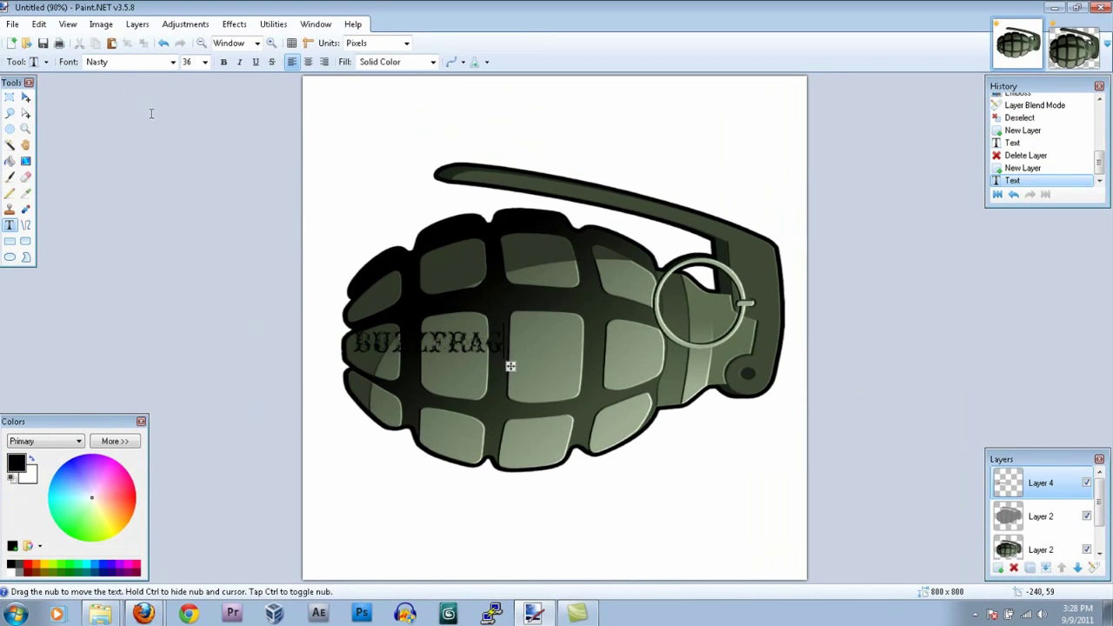
{"action": "left_click", "coordinate": [205, 62]}
{"action": "left_click", "coordinate": [193, 254]}
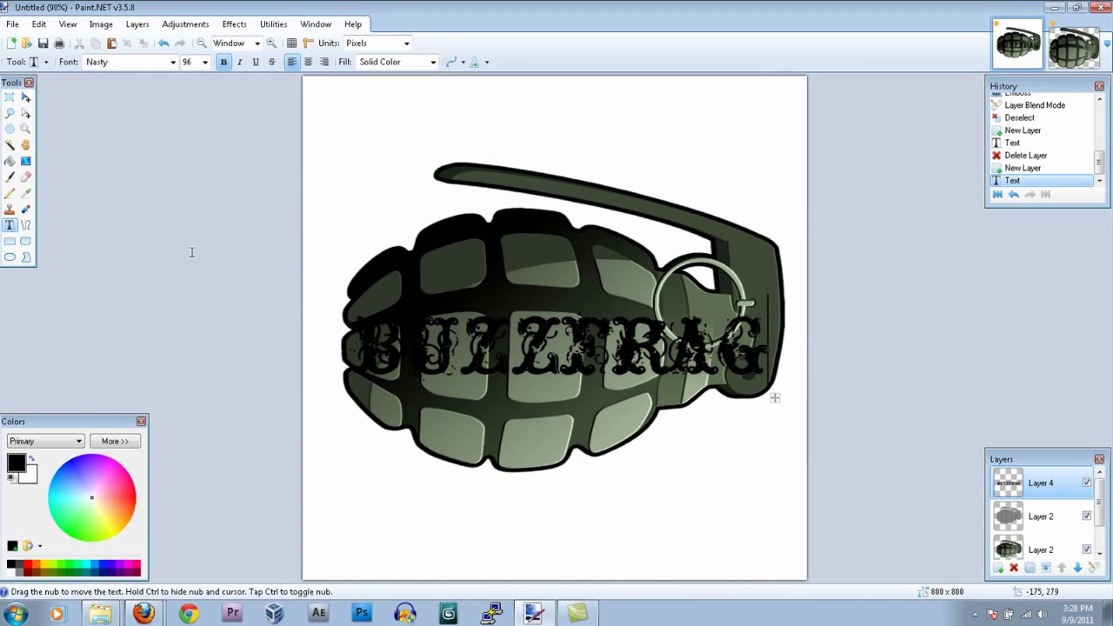
{"action": "key", "text": "ctrl+a"}
Draw a rectangle selection around the BUZZFRAG text.
{"action": "key", "text": "m"}
{"action": "left_click", "coordinate": [11, 98]}
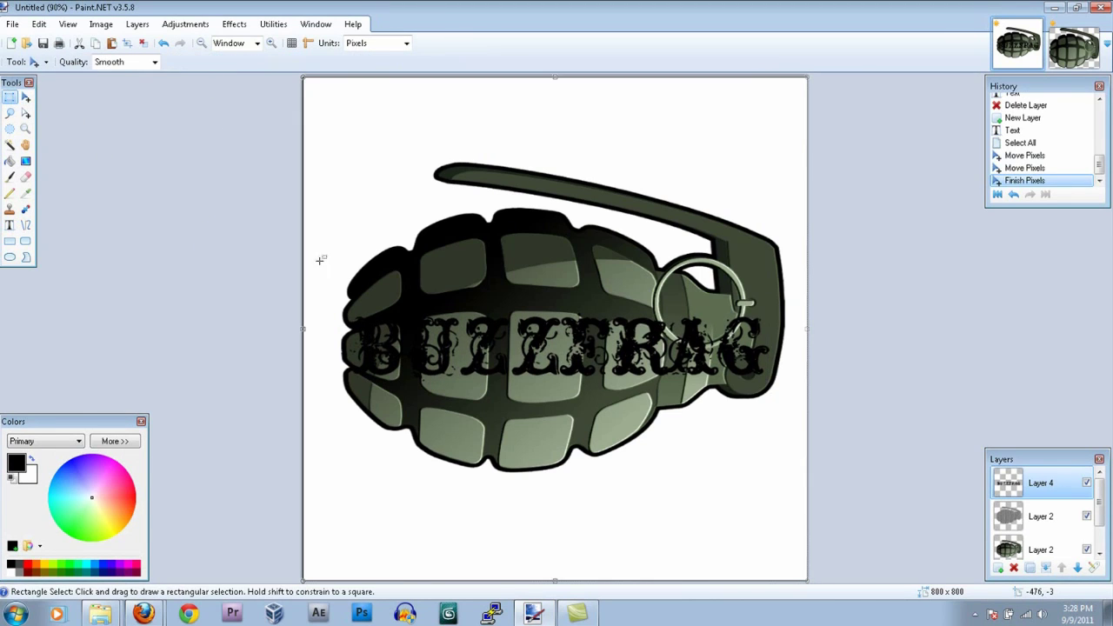
{"action": "left_click_drag", "start_coordinate": [336, 291], "coordinate": [778, 400]}
{"action": "left_click", "coordinate": [26, 102]}
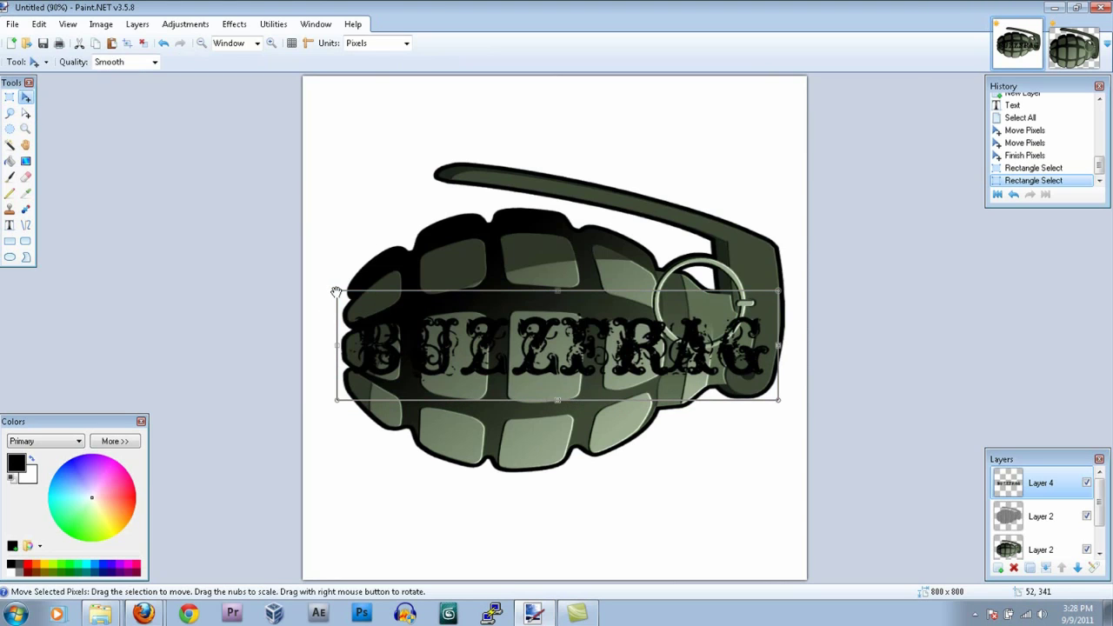
Apply Distort > Bulge at strength 31 with an adjusted centre to the text, then deselect.
{"action": "left_click", "coordinate": [234, 23]}
{"action": "mouse_move", "coordinate": [302, 93]}
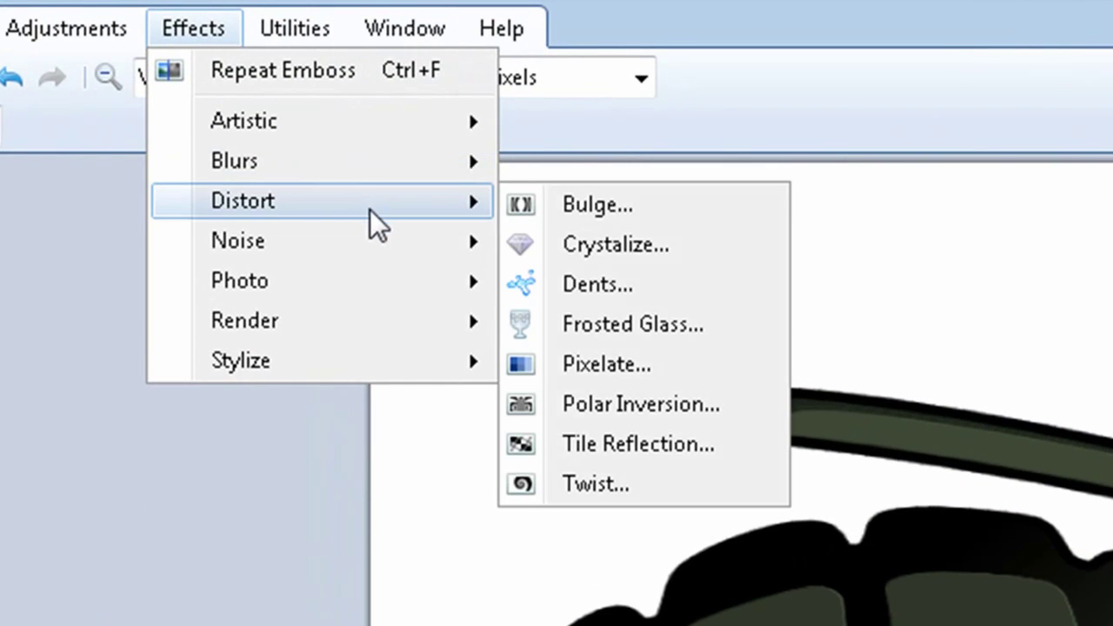
{"action": "left_click", "coordinate": [597, 205]}
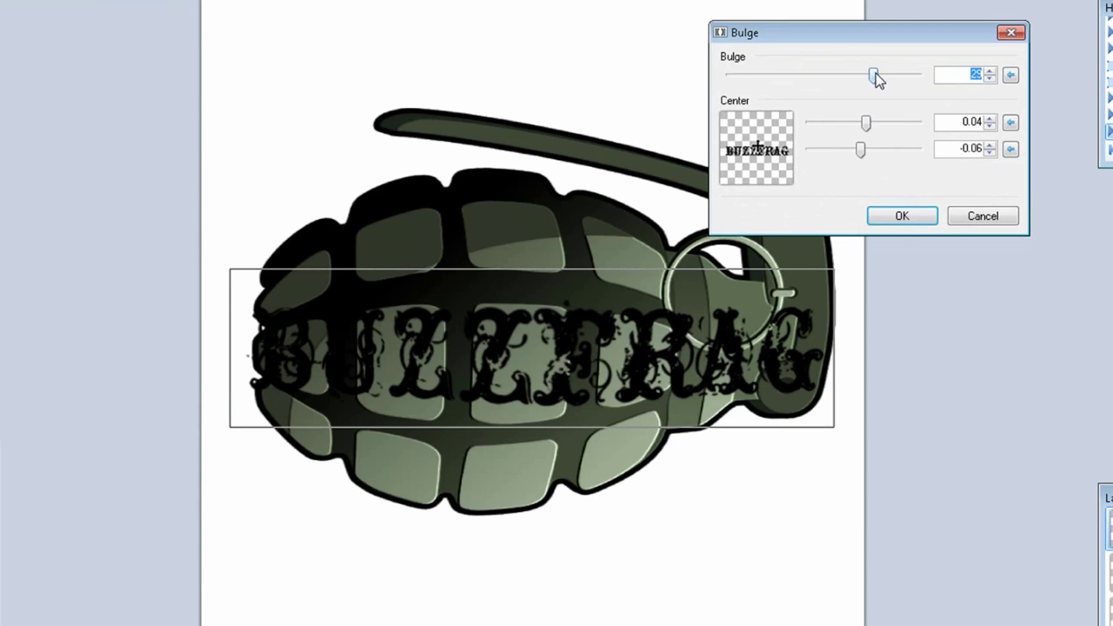
{"action": "left_click_drag", "start_coordinate": [878, 78], "coordinate": [879, 78]}
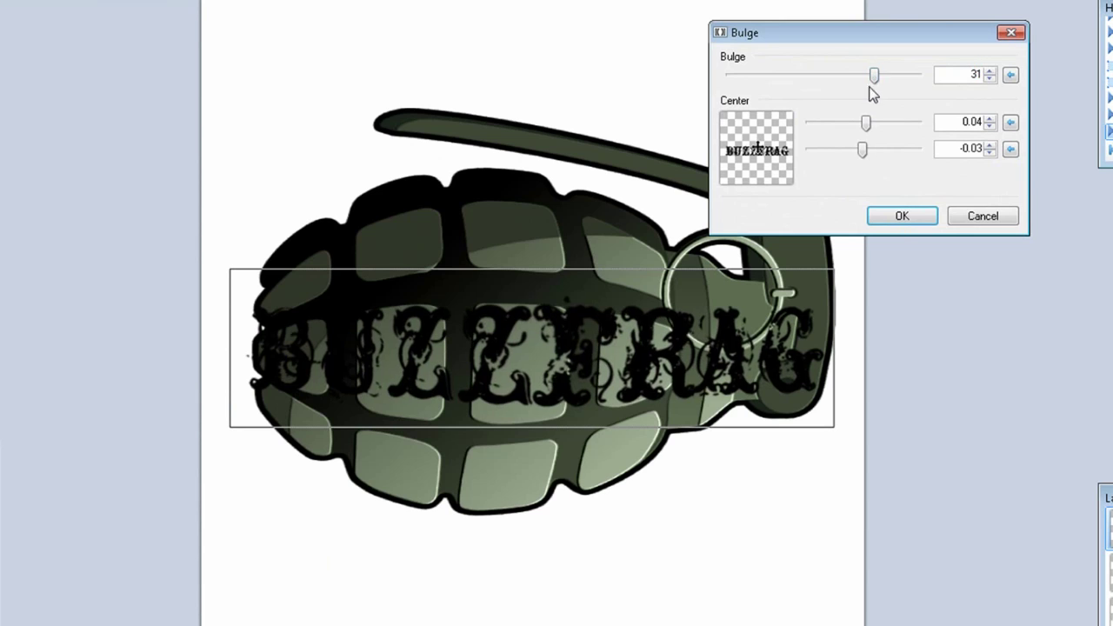
{"action": "left_click_drag", "start_coordinate": [866, 122], "coordinate": [867, 166]}
{"action": "left_click", "coordinate": [915, 225]}
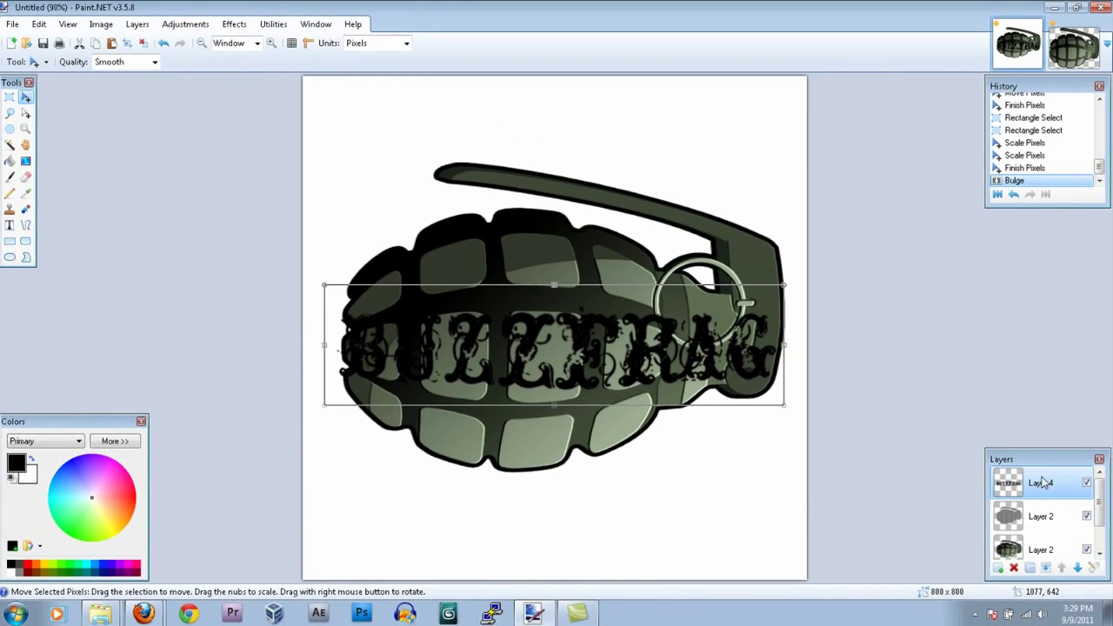
{"action": "key", "text": "ctrl+d"}
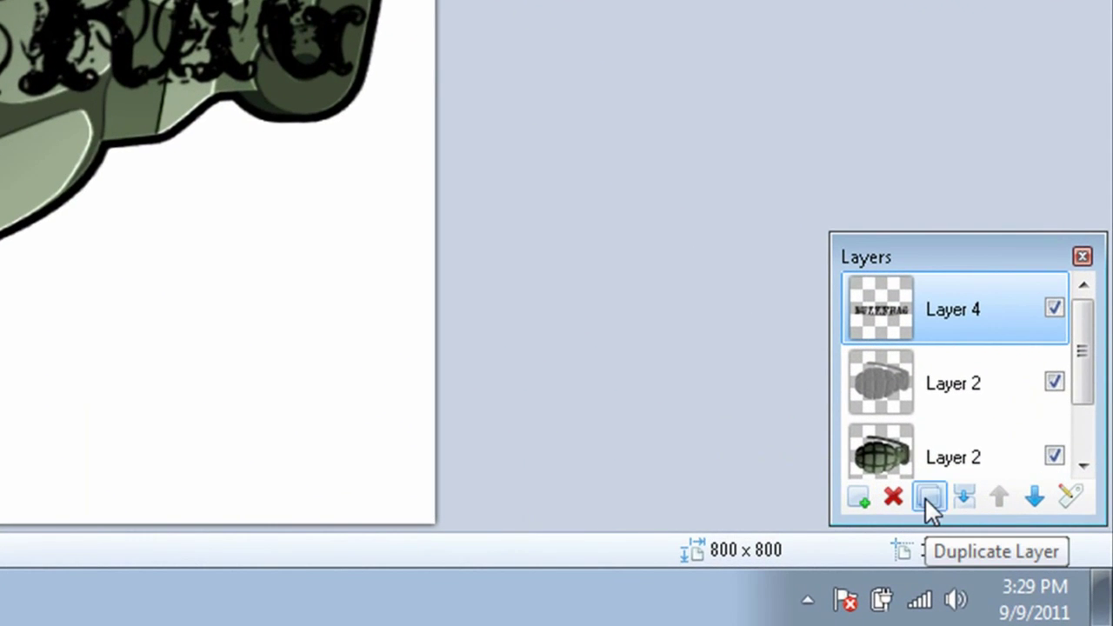
Duplicate the BUZZFRAG layer and turn the copy white with Brightness / Contrast.
{"action": "left_click", "coordinate": [924, 497]}
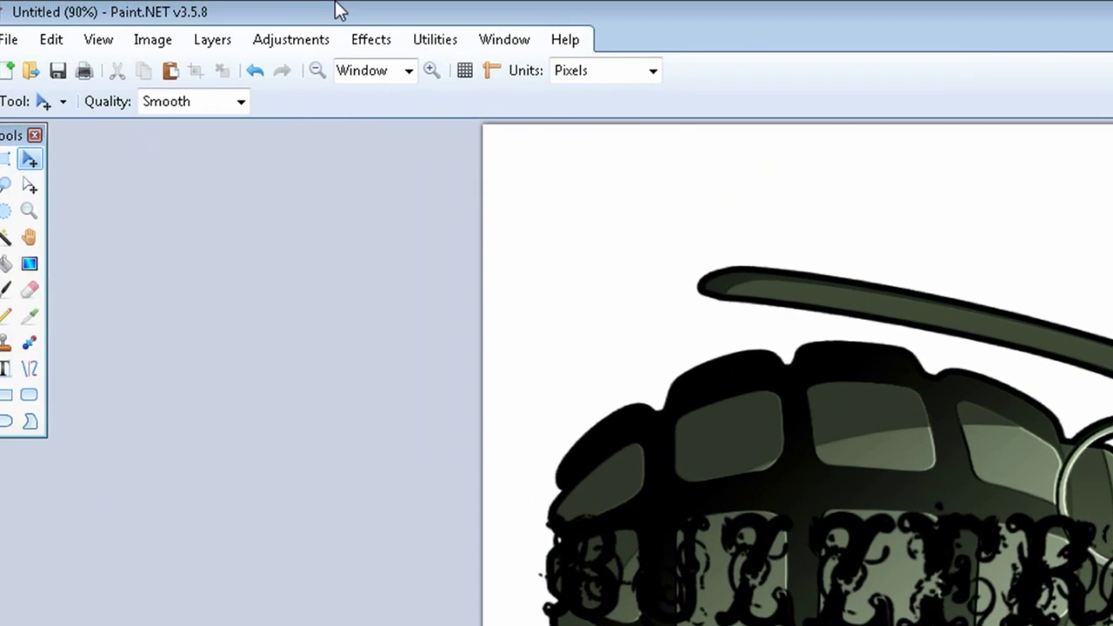
{"action": "left_click", "coordinate": [291, 39]}
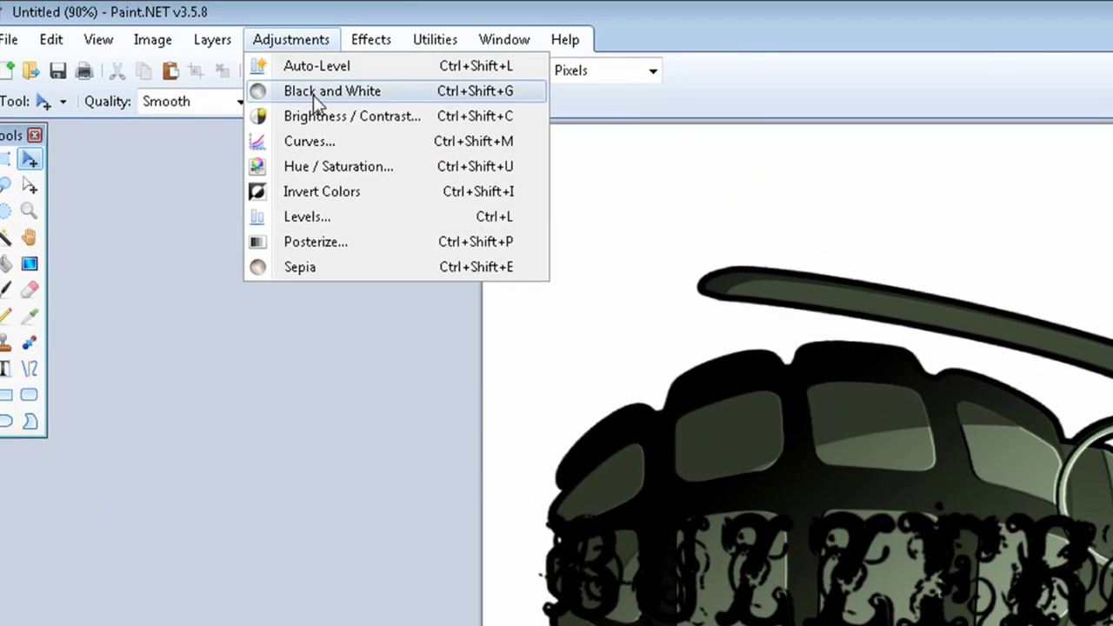
{"action": "left_click", "coordinate": [318, 113]}
{"action": "left_click_drag", "start_coordinate": [951, 405], "coordinate": [412, 212]}
{"action": "left_click_drag", "start_coordinate": [235, 352], "coordinate": [58, 341]}
{"action": "key", "text": "Escape"}
{"action": "left_click", "coordinate": [292, 39]}
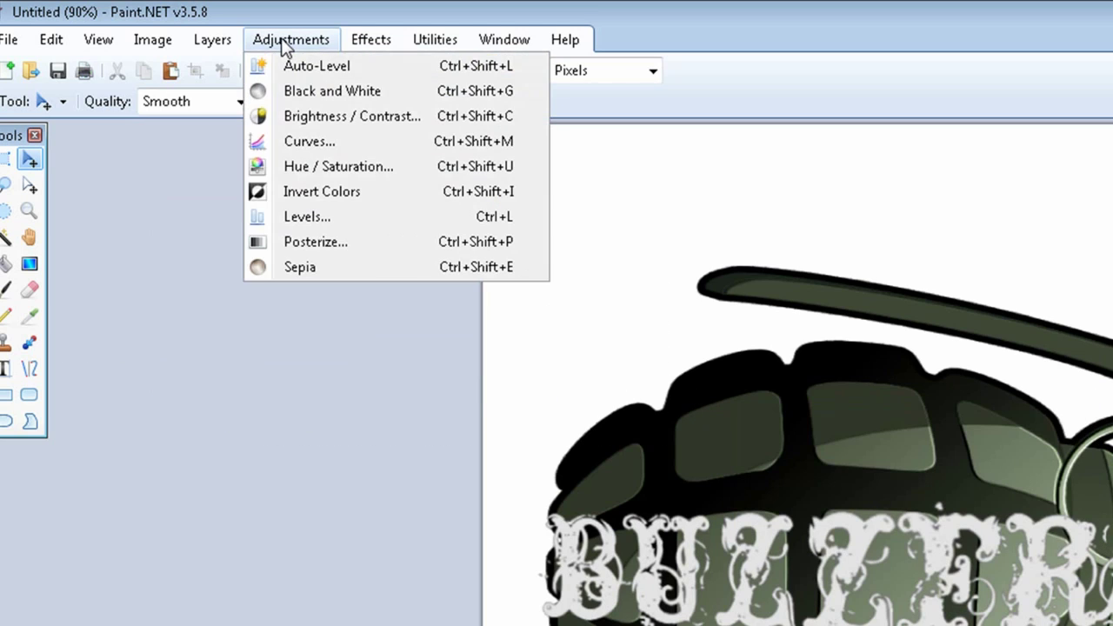
{"action": "left_click", "coordinate": [301, 116]}
{"action": "left_click", "coordinate": [388, 351]}
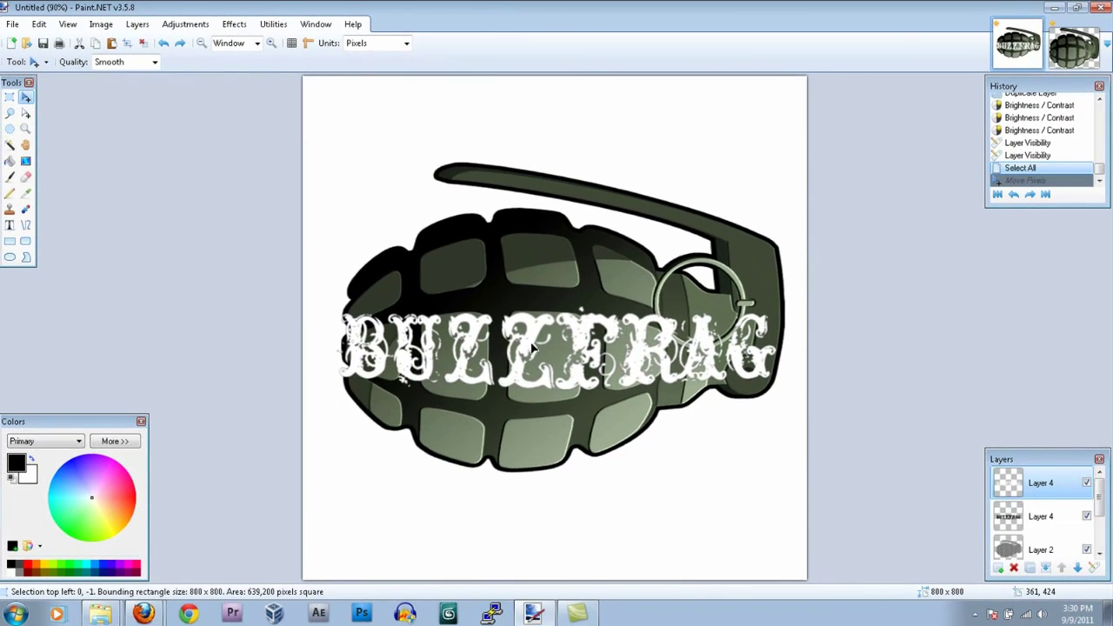
Shift the white text up and left and stretch it slightly wider on both sides.
{"action": "left_click_drag", "start_coordinate": [533, 346], "coordinate": [531, 337]}
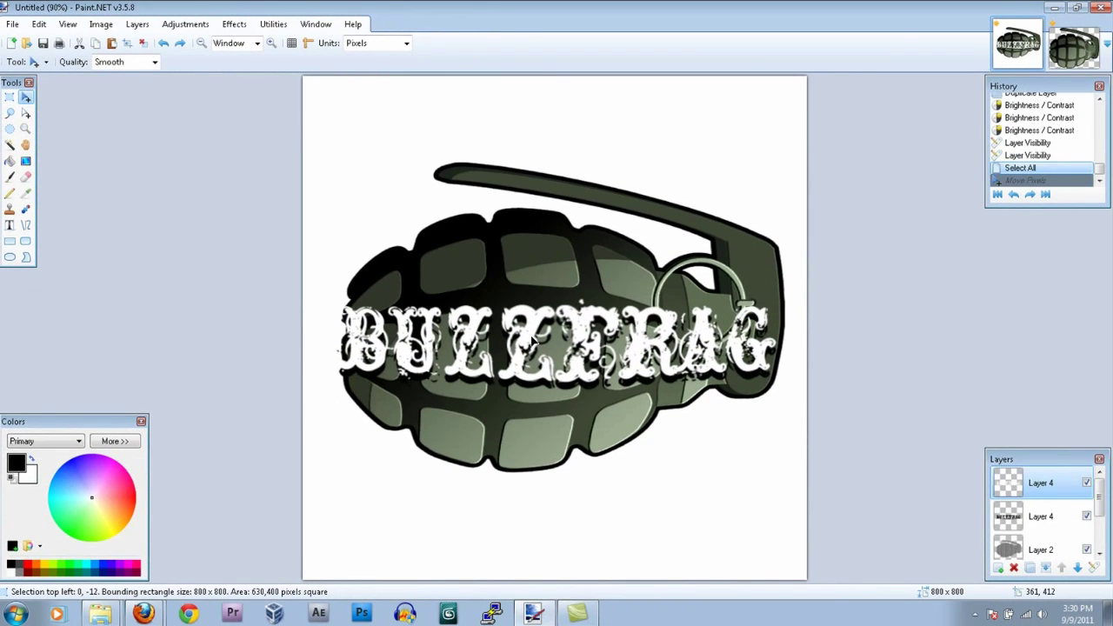
{"action": "left_click_drag", "start_coordinate": [302, 322], "coordinate": [297, 324]}
{"action": "left_click_drag", "start_coordinate": [807, 321], "coordinate": [818, 321]}
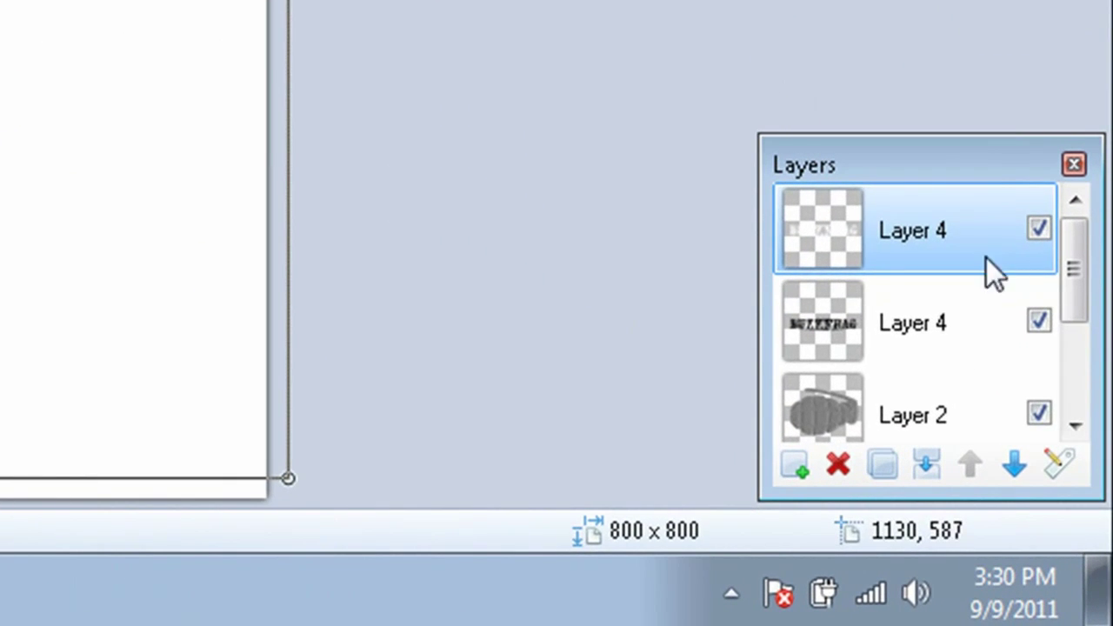
Add a Glow effect with radius 9 to the BUZZFRAG text.
{"action": "left_click", "coordinate": [1052, 516]}
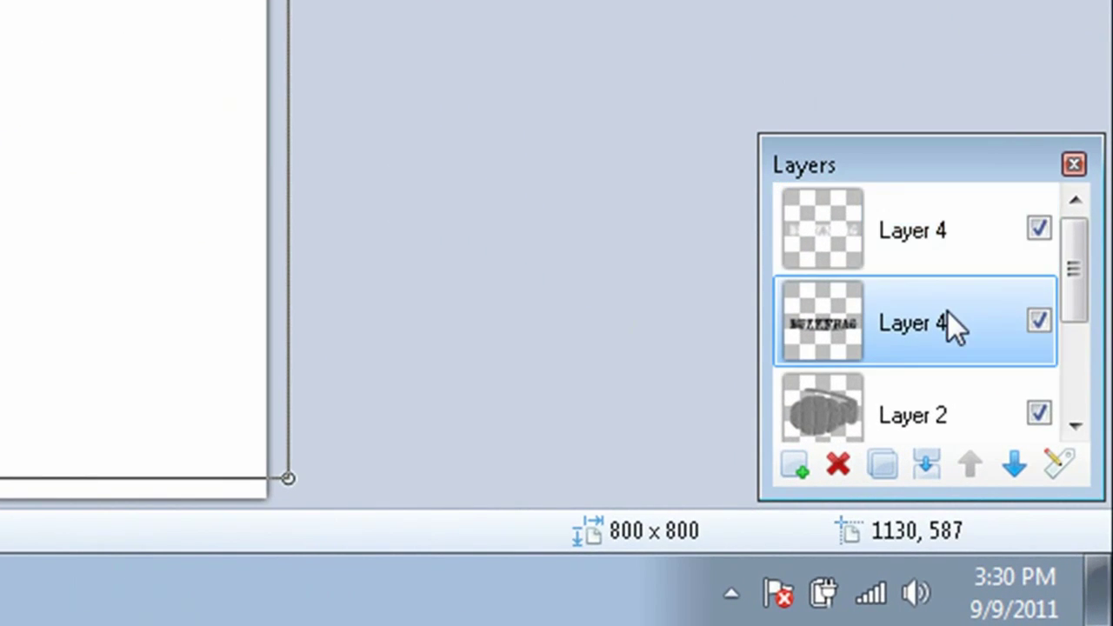
{"action": "left_click", "coordinate": [225, 38]}
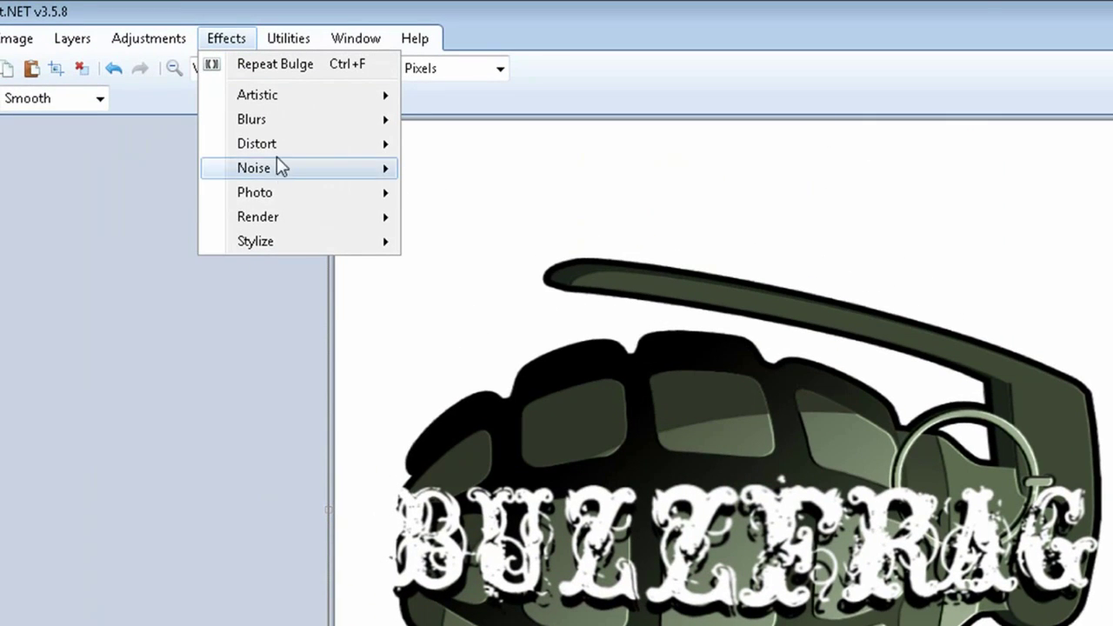
{"action": "mouse_move", "coordinate": [290, 193]}
{"action": "left_click", "coordinate": [442, 194]}
{"action": "left_click_drag", "start_coordinate": [852, 270], "coordinate": [893, 275]}
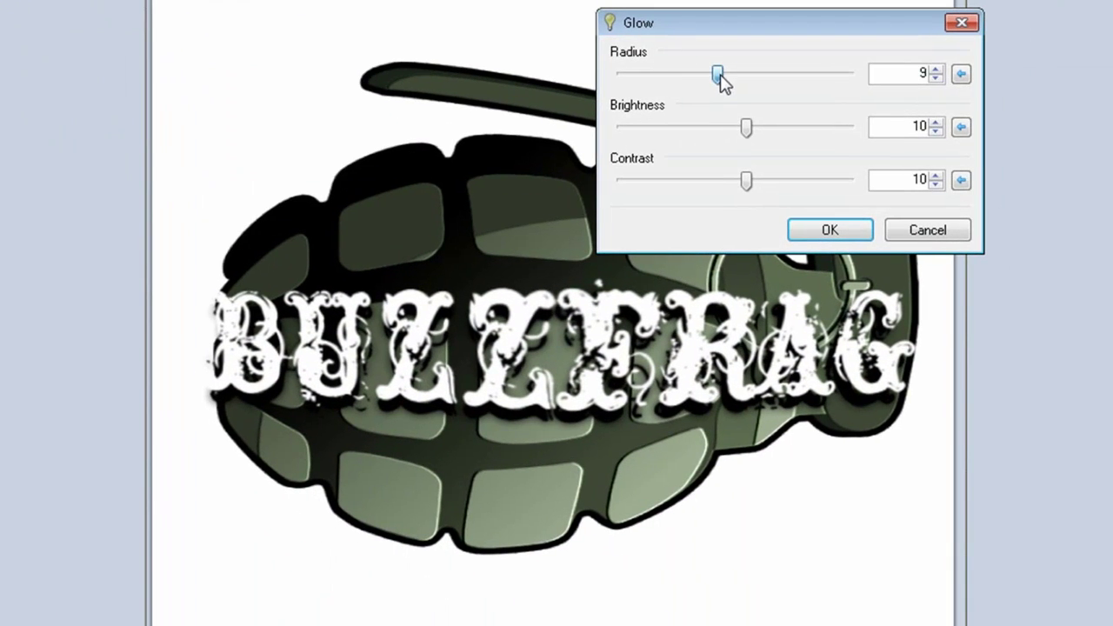
{"action": "left_click", "coordinate": [819, 227]}
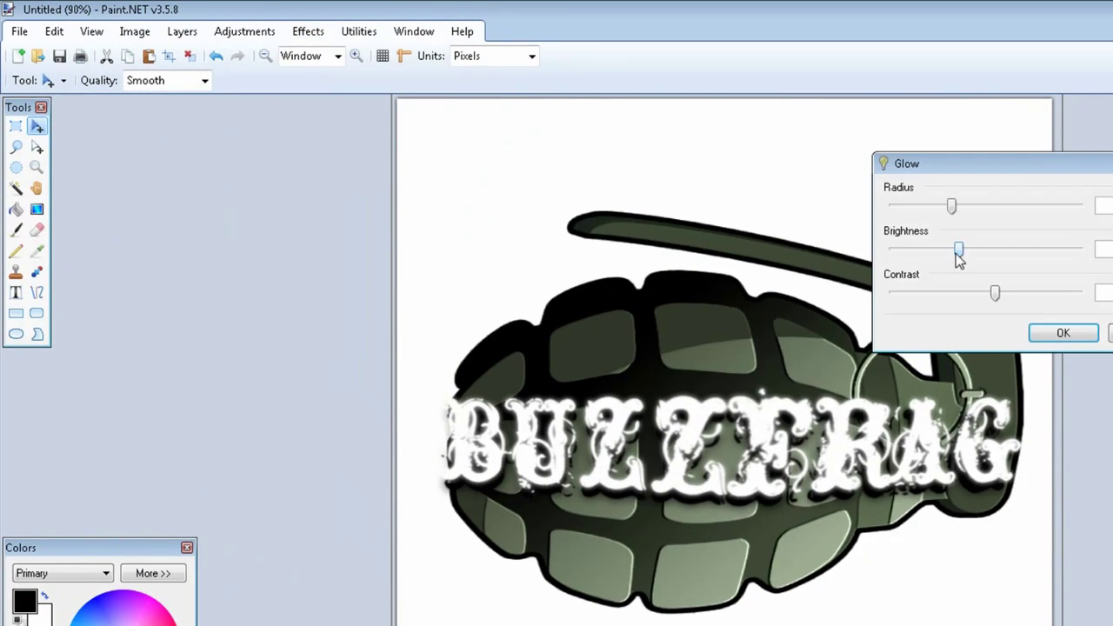
{"action": "left_click", "coordinate": [1080, 329]}
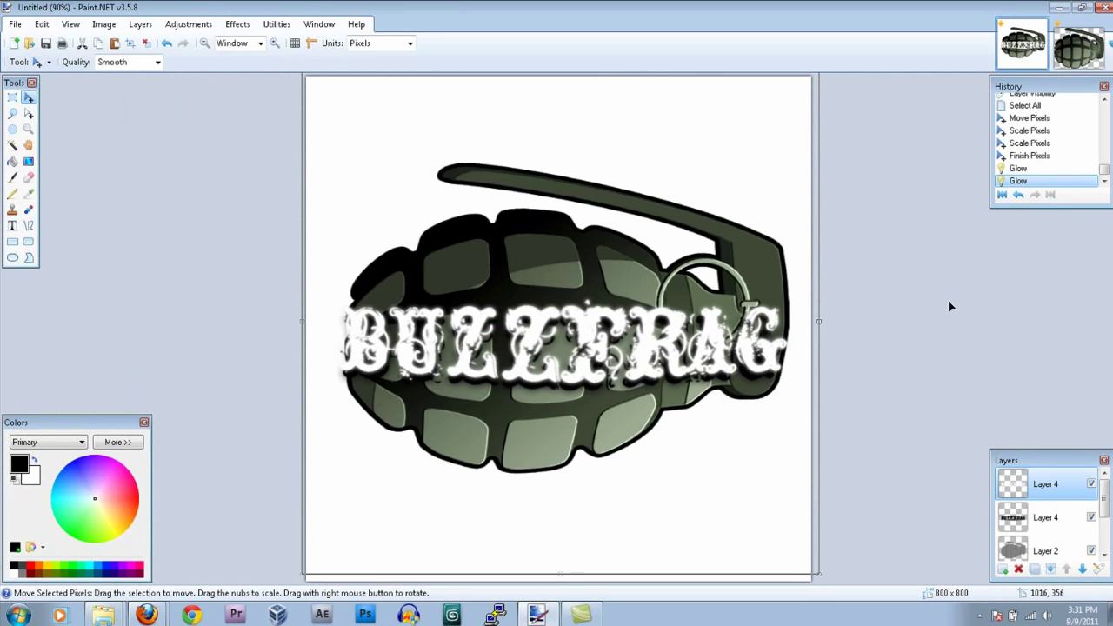
Save the logo as buzzfrag_logo.pdn and also as PNG buzzfrag_logo.png.
{"action": "left_click", "coordinate": [19, 26]}
{"action": "left_click", "coordinate": [39, 116]}
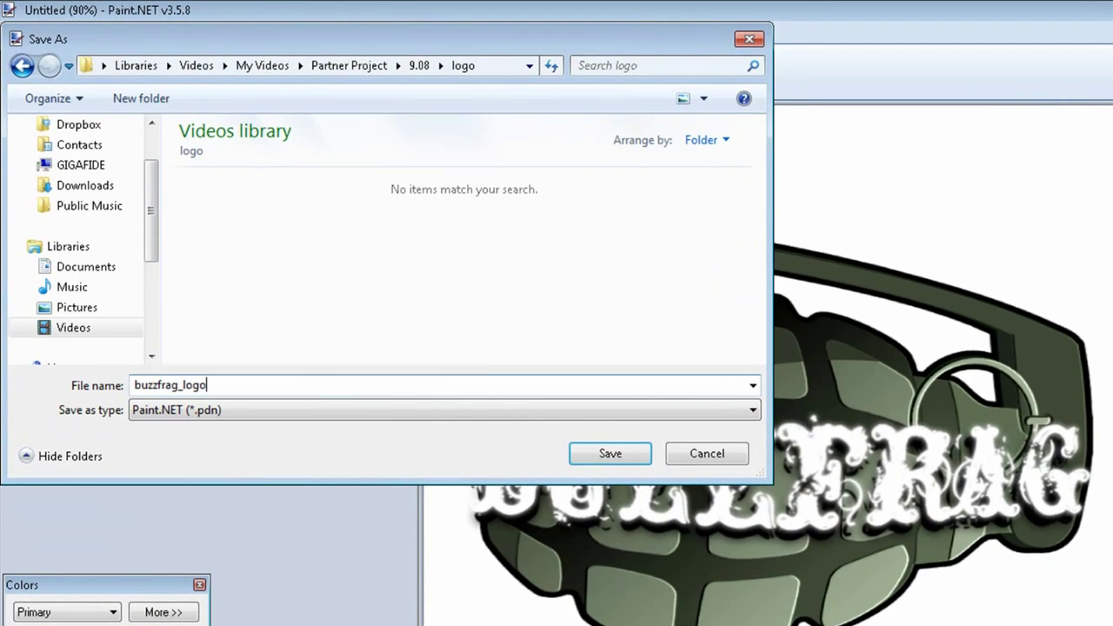
{"action": "key", "text": "Return"}
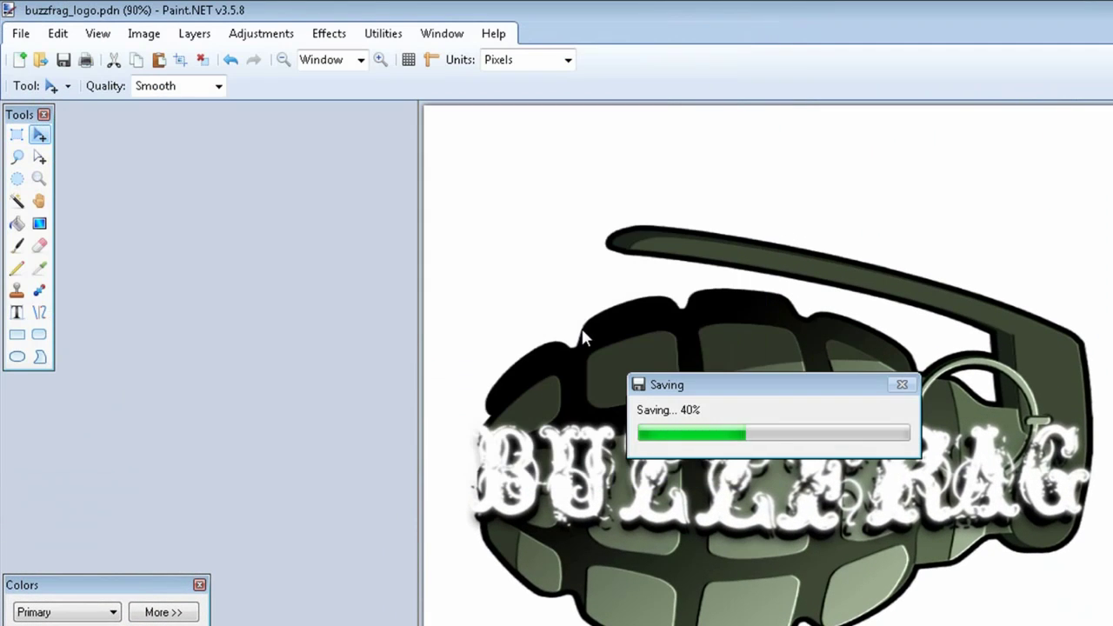
{"action": "key", "text": "ctrl+shift+s"}
{"action": "left_click", "coordinate": [213, 410]}
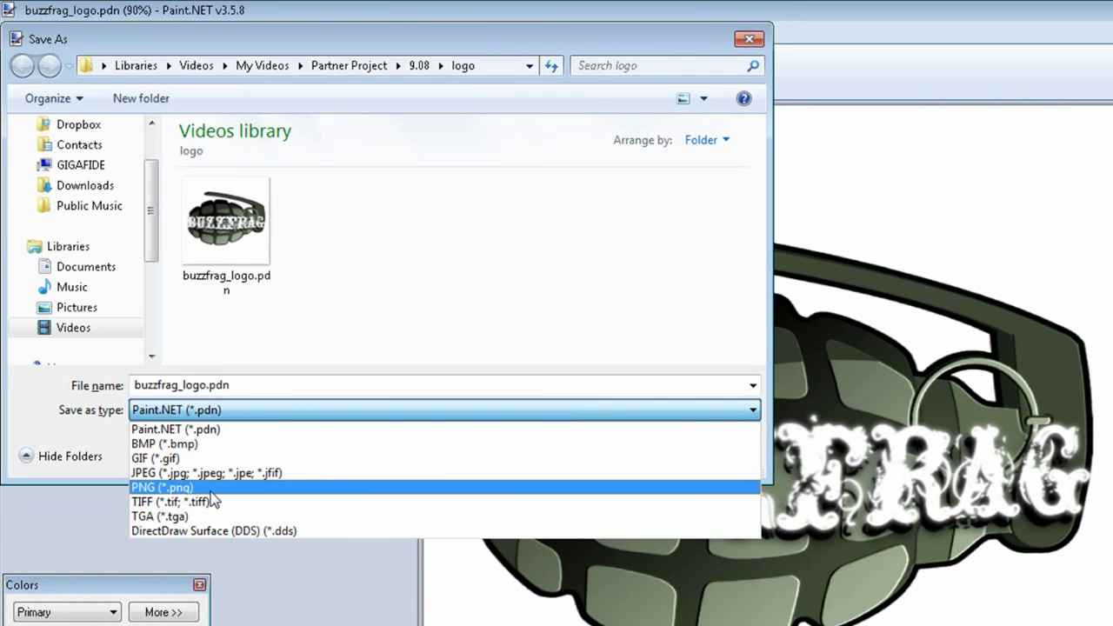
{"action": "left_click", "coordinate": [210, 489]}
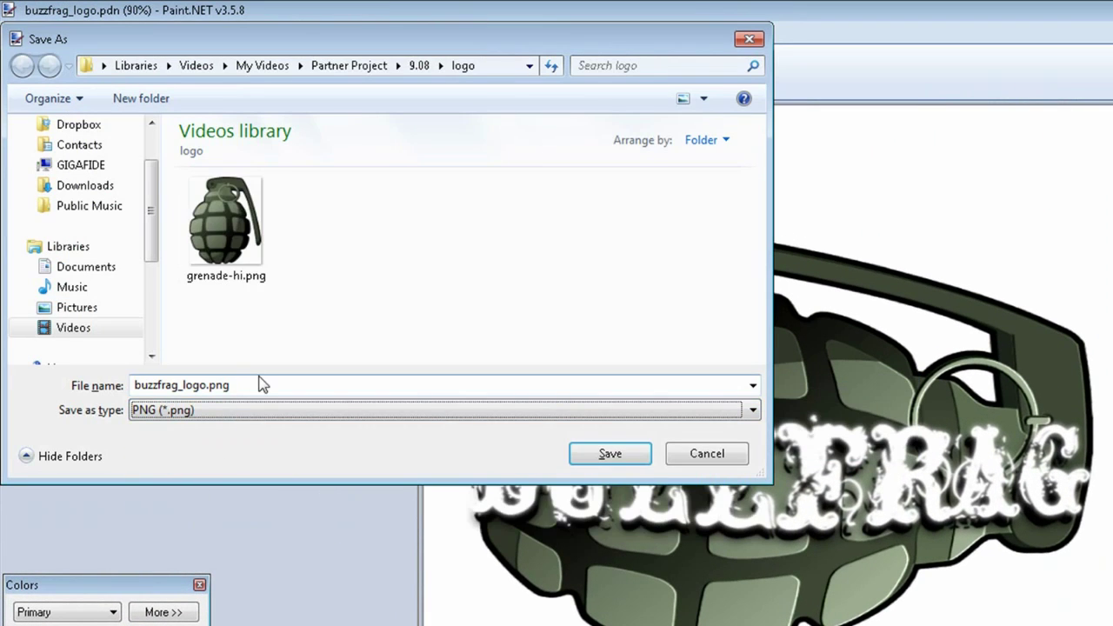
{"action": "key", "text": "Return"}
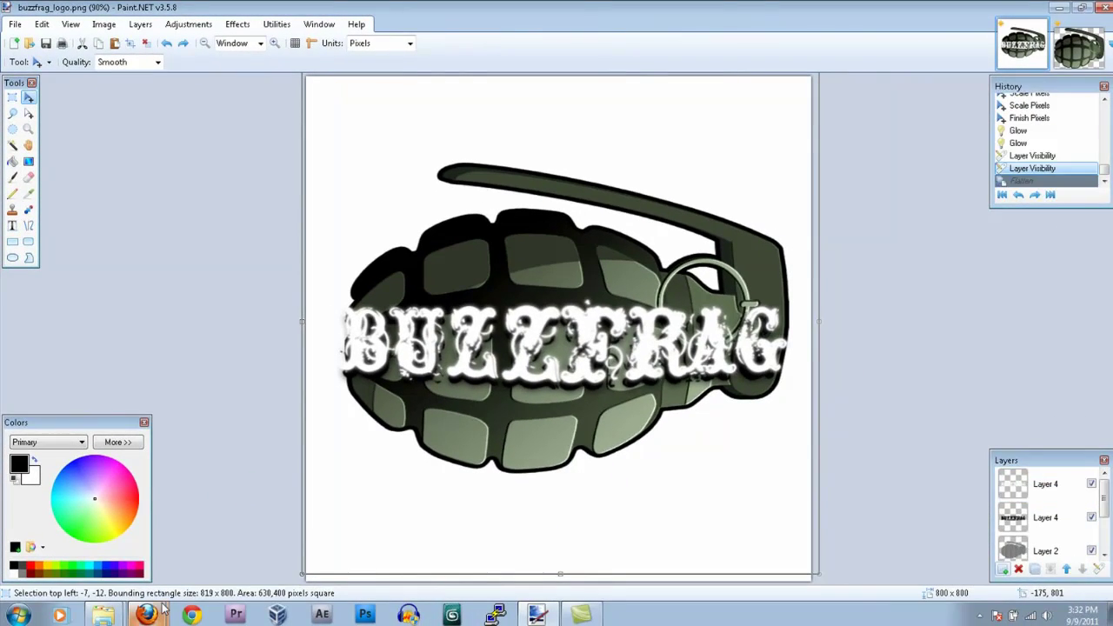
In Firefox, go to TEXT-IMAGE.com's ASCII art converter.
{"action": "left_click", "coordinate": [161, 613]}
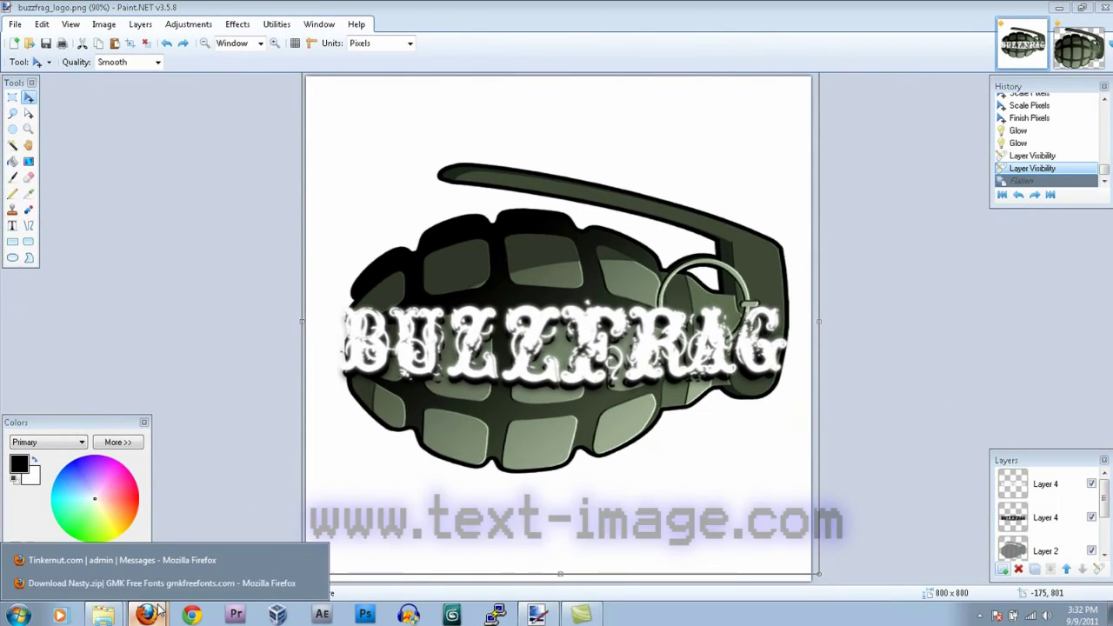
{"action": "left_click", "coordinate": [130, 580]}
{"action": "left_click", "coordinate": [208, 139]}
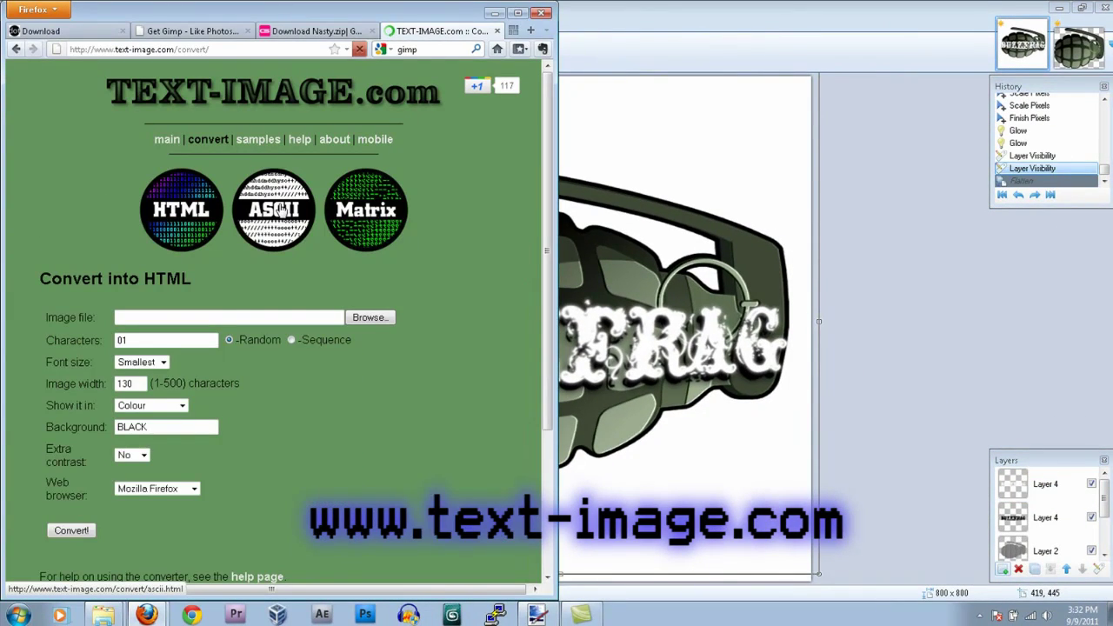
{"action": "left_click", "coordinate": [266, 208]}
Convert buzzfrag_logo.png to inverted ASCII art, select the output, and return to Paint.NET.
{"action": "left_click", "coordinate": [368, 316]}
{"action": "left_click", "coordinate": [279, 148]}
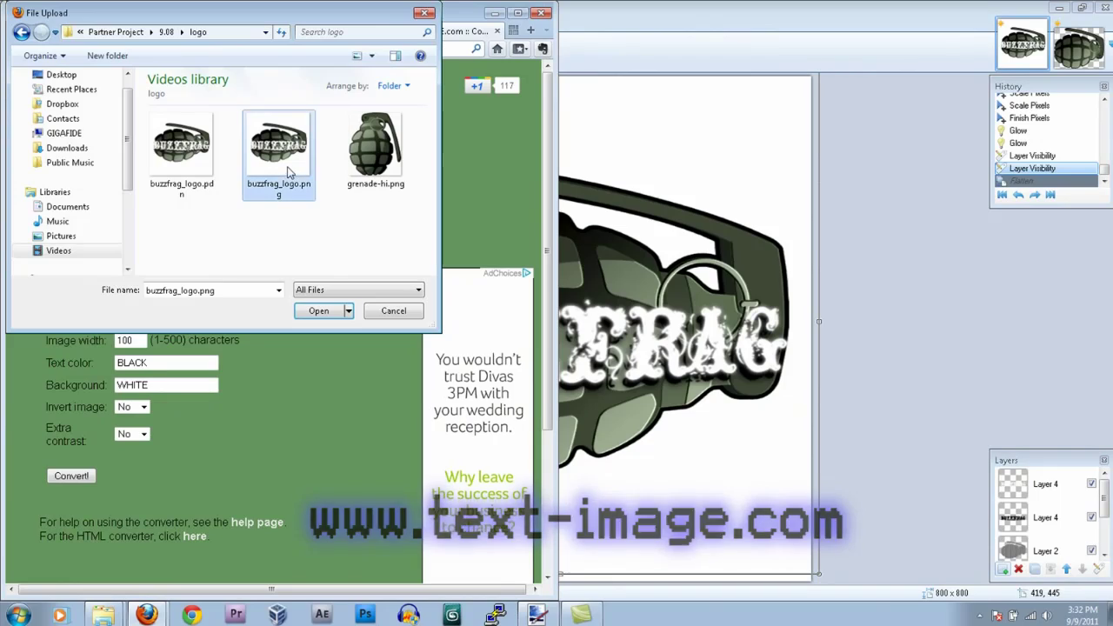
{"action": "left_click", "coordinate": [318, 310]}
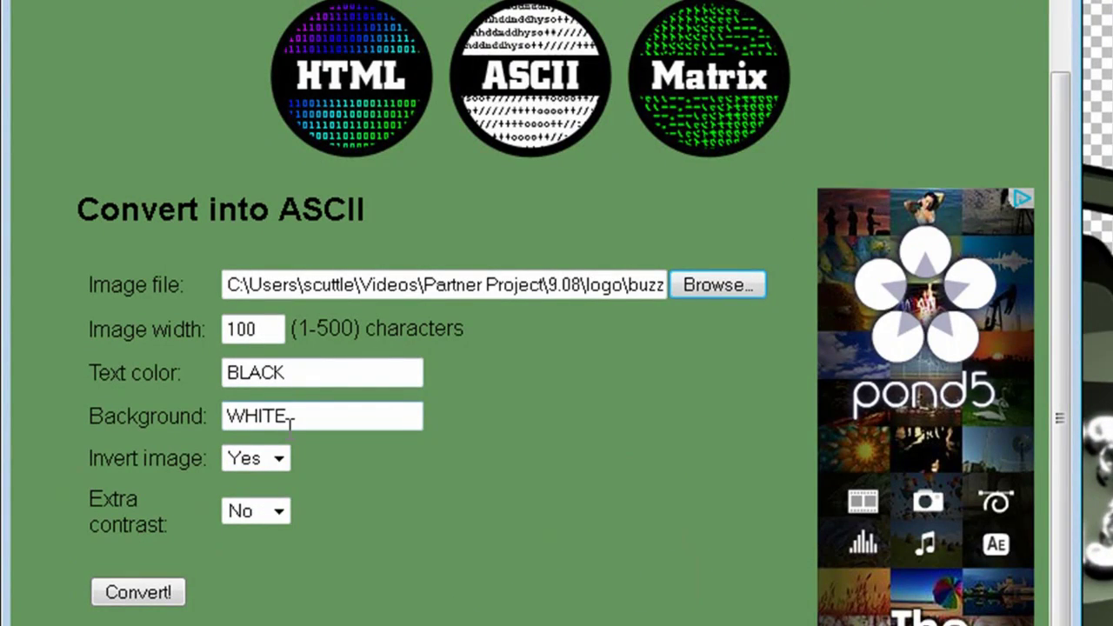
{"action": "left_click", "coordinate": [156, 595]}
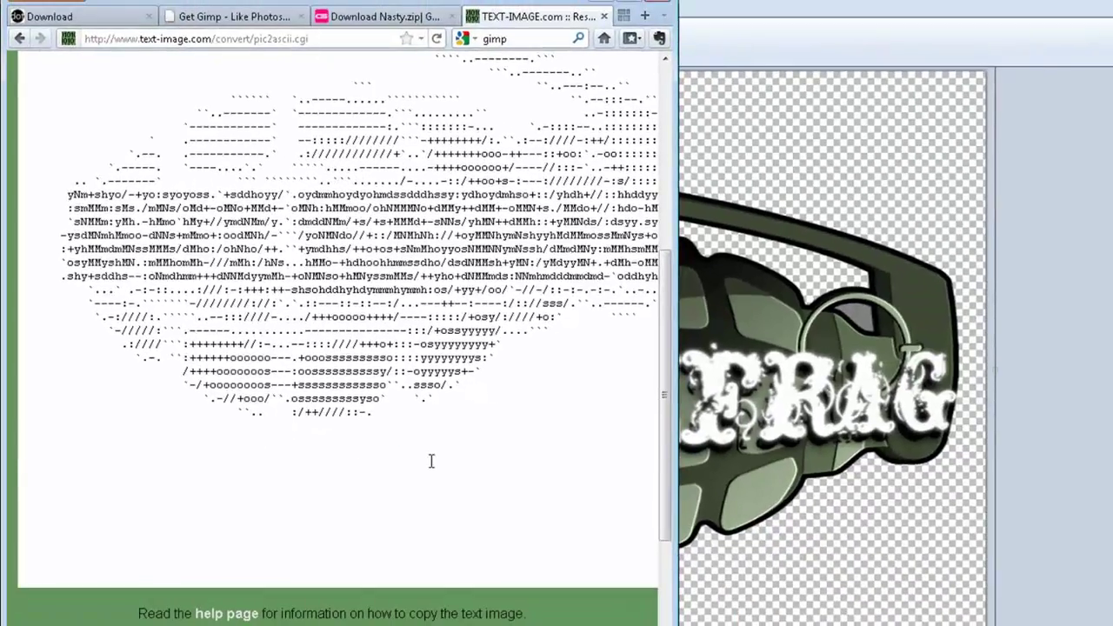
{"action": "mouse_move", "coordinate": [430, 461]}
{"action": "left_mouse_down"}
{"action": "mouse_move", "coordinate": [52, 383]}
{"action": "mouse_move", "coordinate": [5, 137]}
{"action": "mouse_move", "coordinate": [4, 48]}
{"action": "left_mouse_up"}
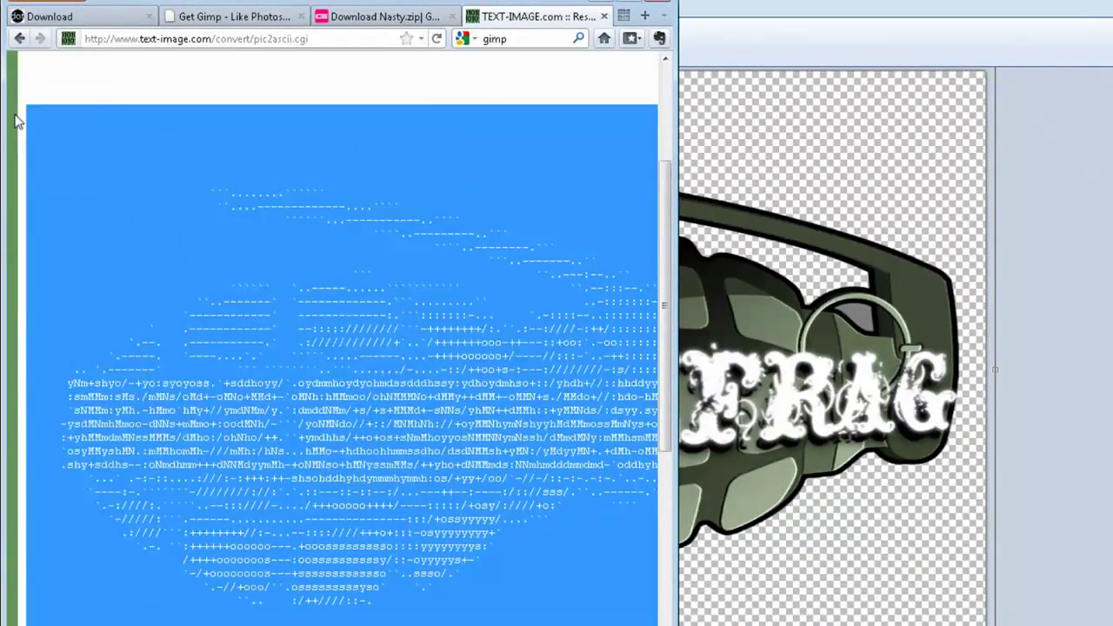
{"action": "left_click", "coordinate": [778, 5]}
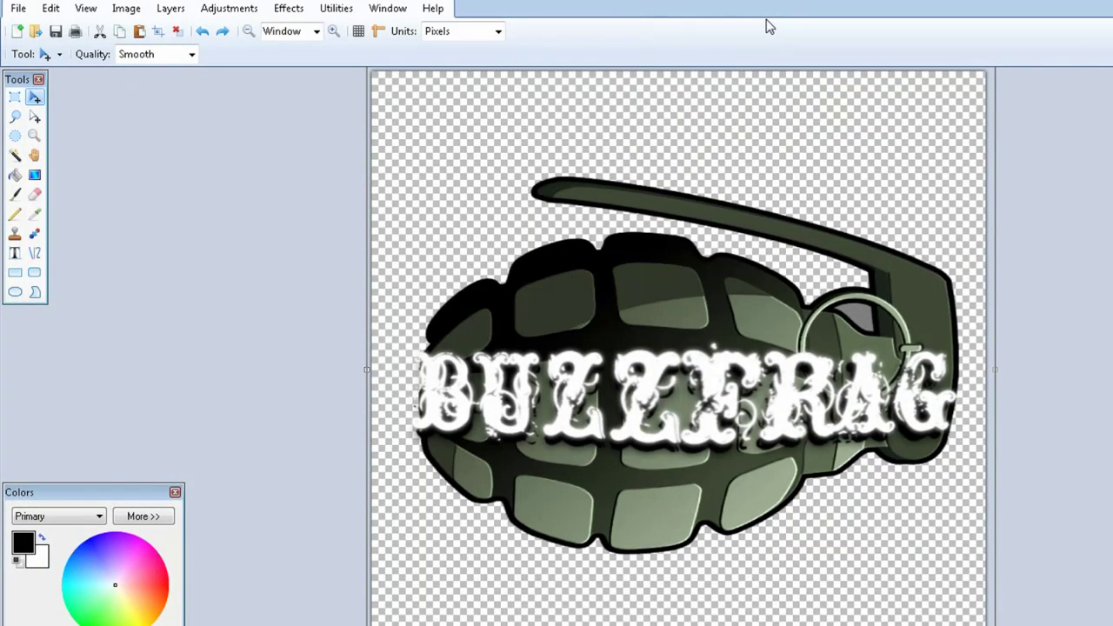
Create a new 800×800 image.
{"action": "left_click", "coordinate": [18, 8]}
{"action": "left_click", "coordinate": [23, 29]}
{"action": "left_click", "coordinate": [690, 445]}
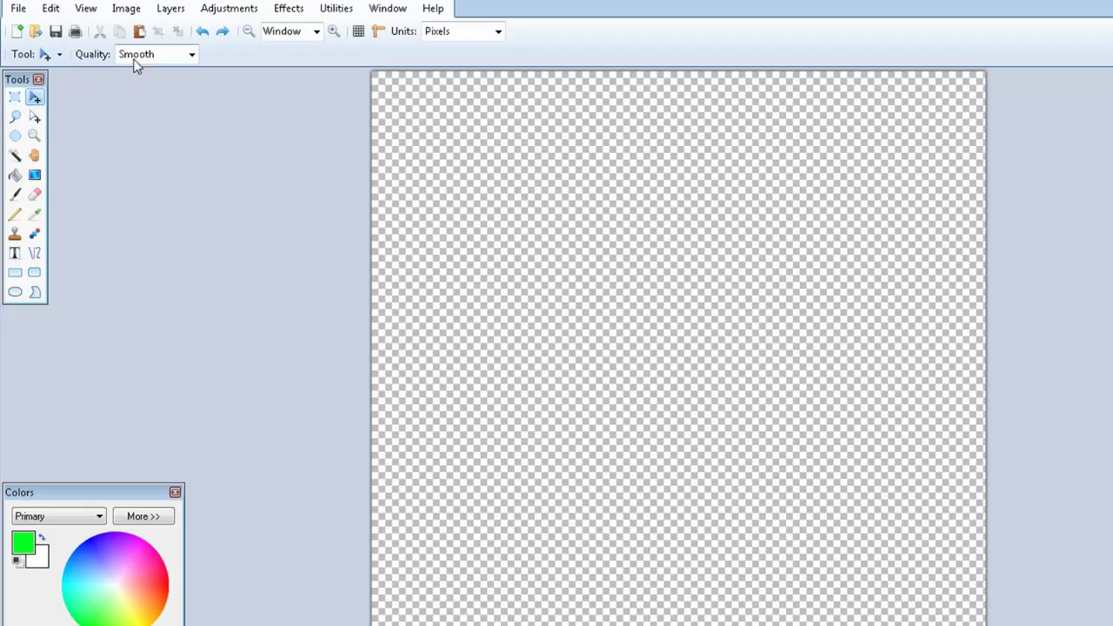
Paste the ASCII art as green Fixedsys size-8 text and select the whole canvas.
{"action": "left_click", "coordinate": [15, 252]}
{"action": "key", "text": "ctrl+v"}
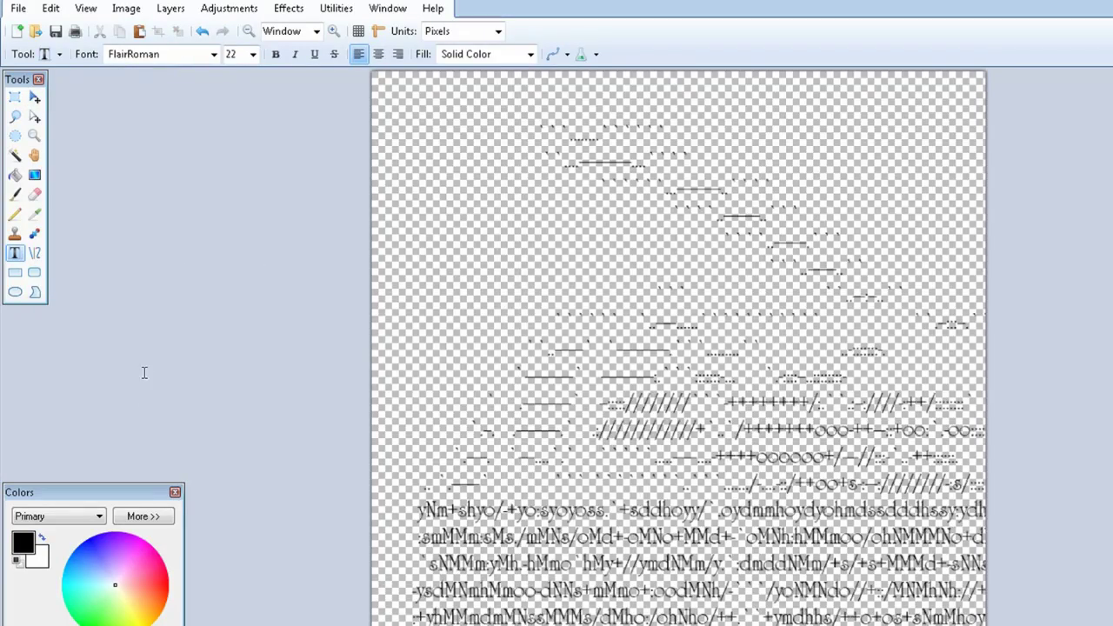
{"action": "left_click", "coordinate": [208, 53]}
{"action": "scroll", "coordinate": [266, 87], "scroll_direction": "up", "scroll_amount": 1}
{"action": "left_click", "coordinate": [266, 77]}
{"action": "left_click", "coordinate": [251, 54]}
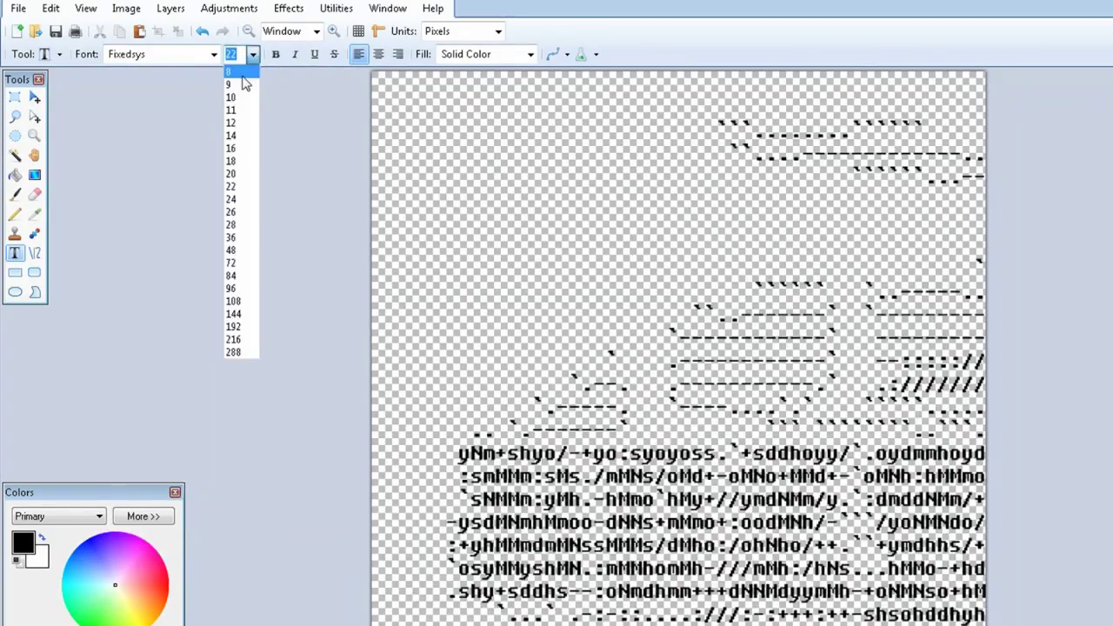
{"action": "left_click", "coordinate": [243, 70]}
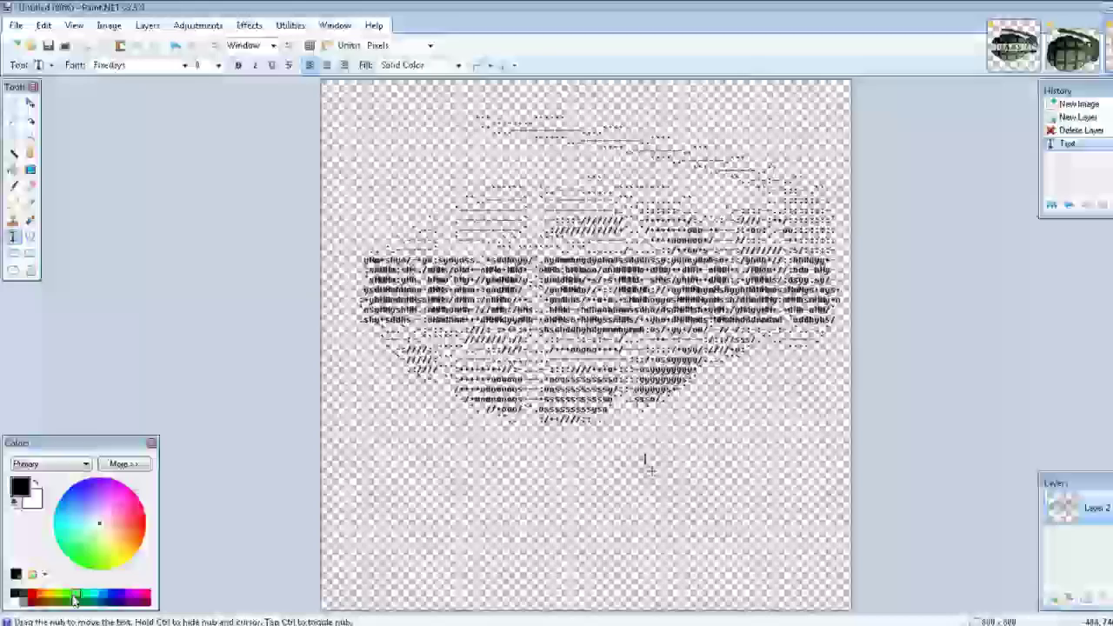
{"action": "left_click", "coordinate": [84, 625]}
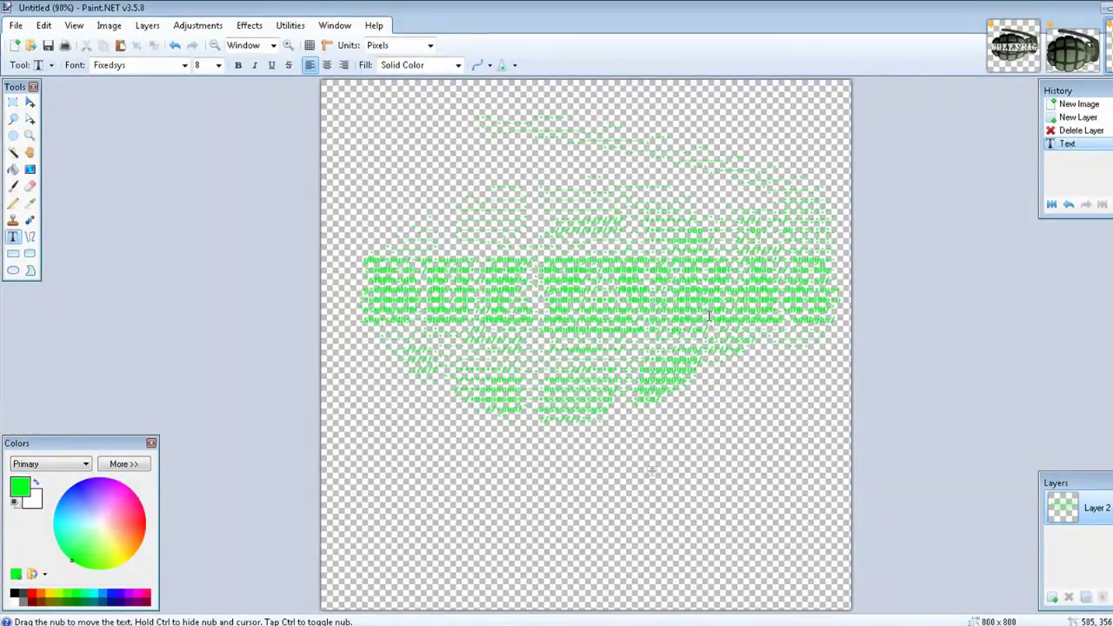
{"action": "key", "text": "ctrl+a"}
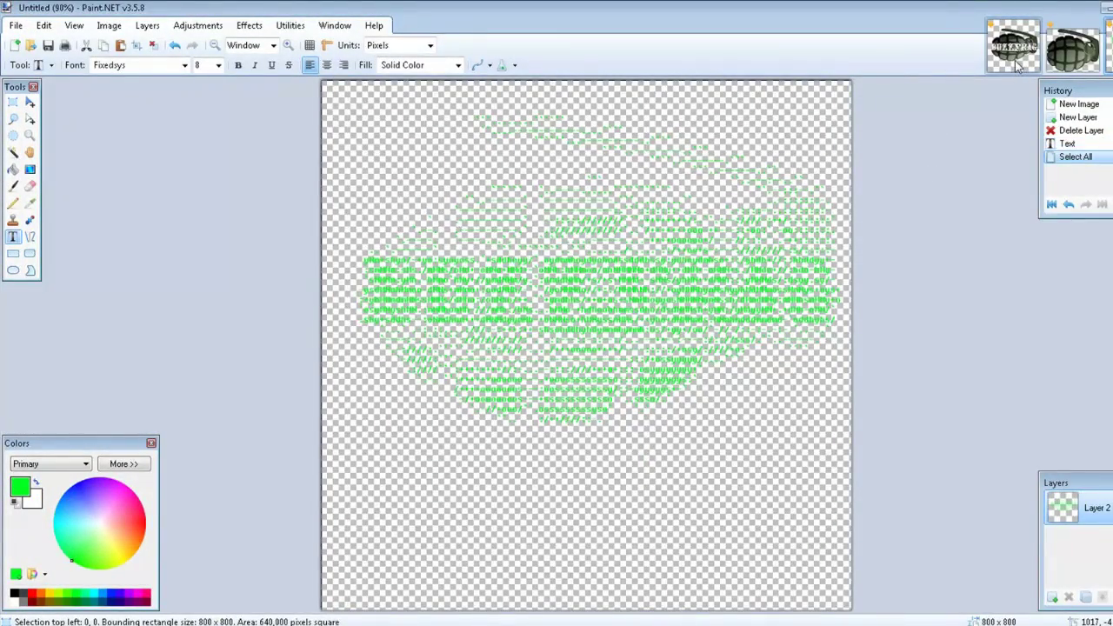
In the grenade document, paste the ASCII art onto a new layer over the grenade.
{"action": "left_click", "coordinate": [1016, 68]}
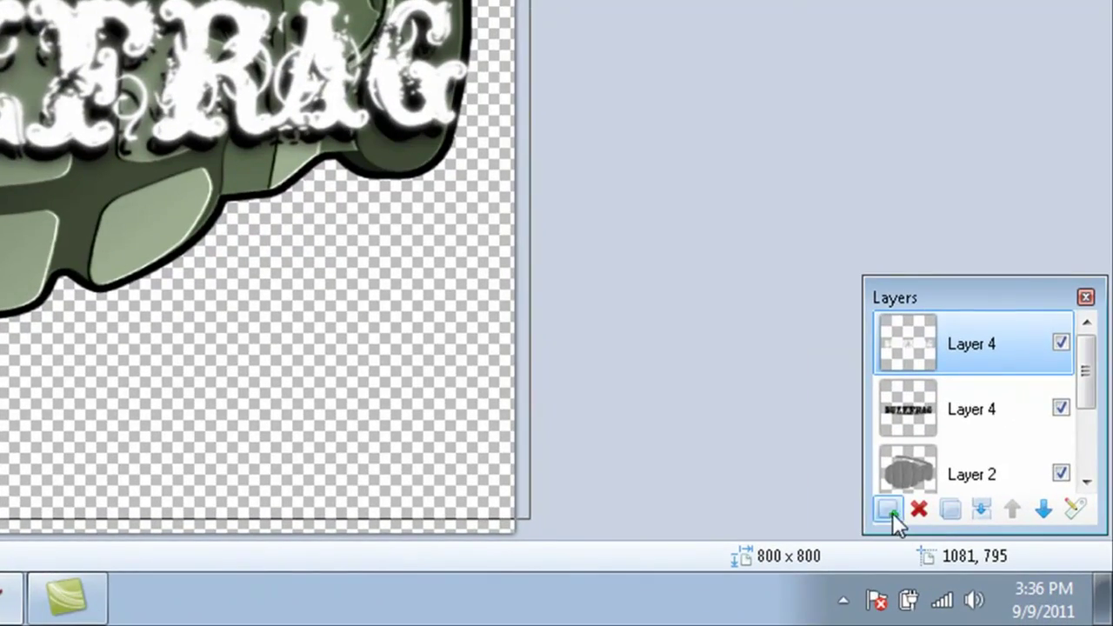
{"action": "left_click", "coordinate": [889, 510]}
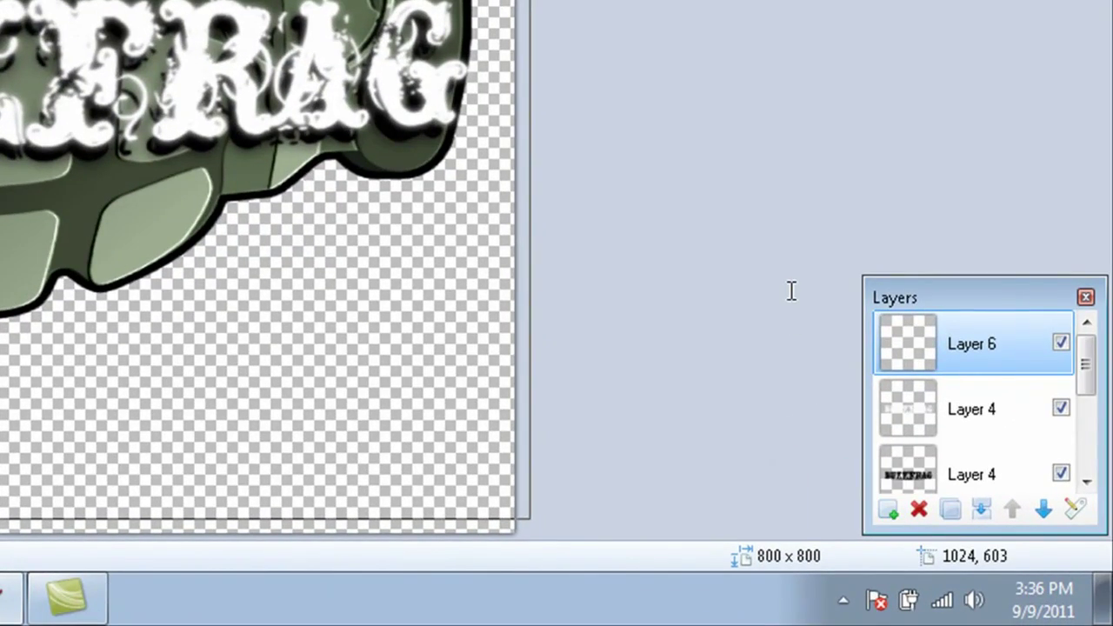
{"action": "key", "text": "ctrl+v"}
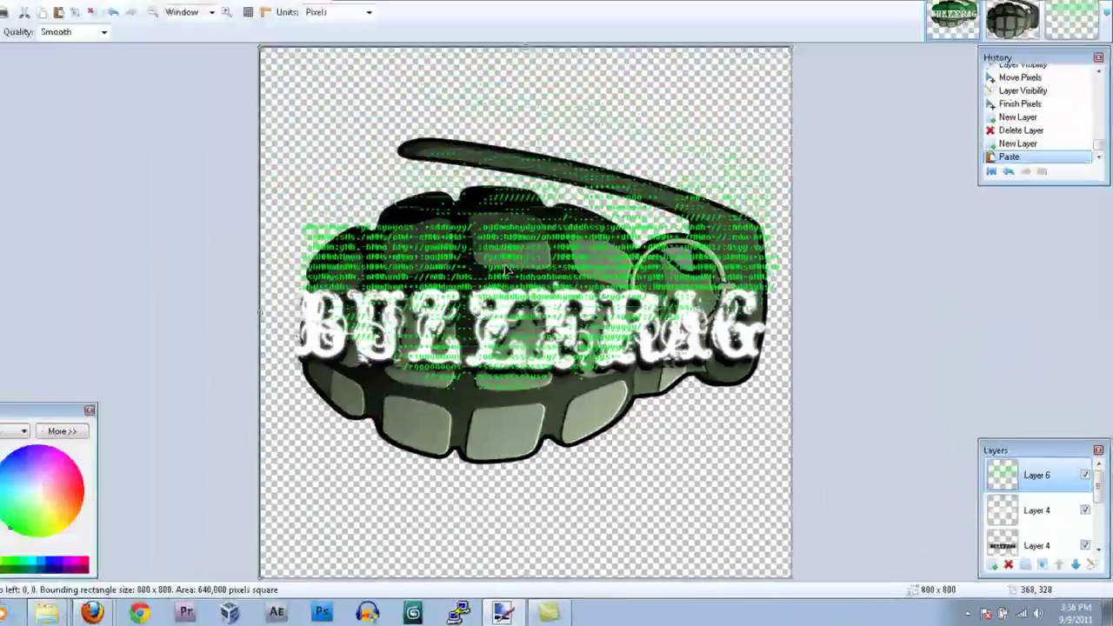
{"action": "mouse_move", "coordinate": [506, 269]}
{"action": "left_mouse_down"}
{"action": "mouse_move", "coordinate": [493, 298]}
{"action": "mouse_move", "coordinate": [522, 323]}
{"action": "mouse_move", "coordinate": [518, 343]}
{"action": "mouse_move", "coordinate": [560, 239]}
{"action": "left_mouse_up"}
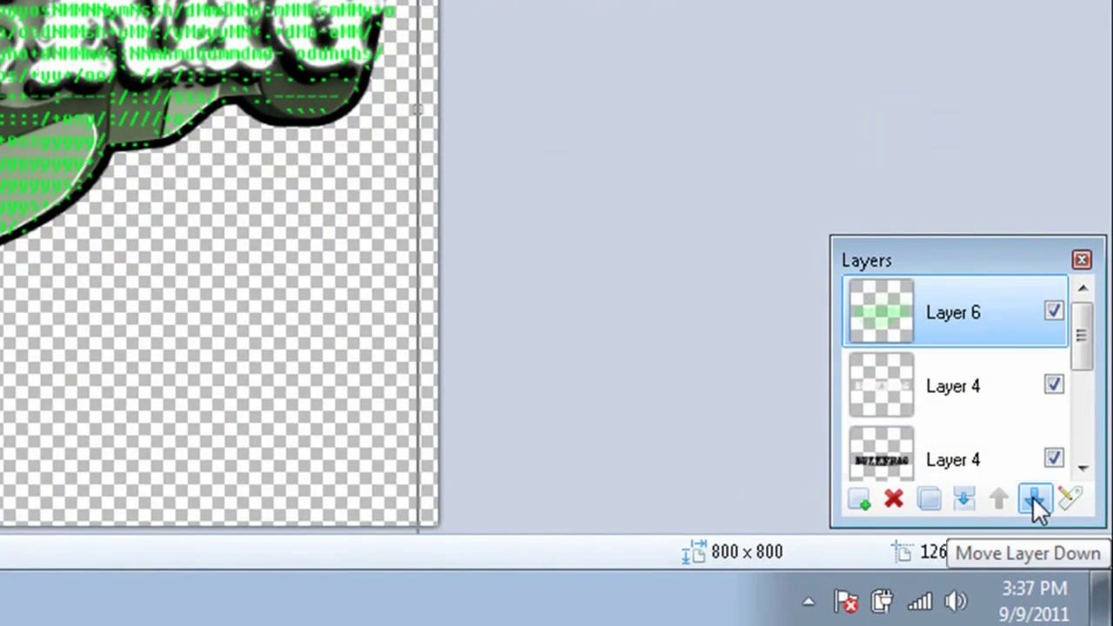
Move the ASCII layer down beneath both BUZZFRAG layers and clear the selection.
{"action": "left_click", "coordinate": [1034, 498]}
{"action": "left_click", "coordinate": [1033, 498]}
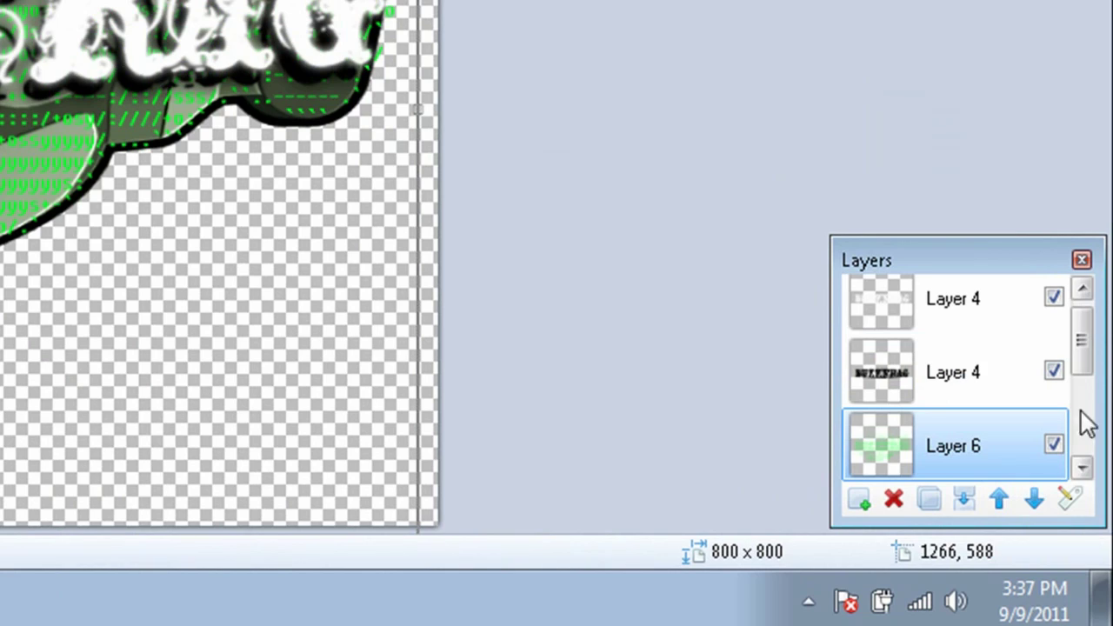
{"action": "left_click_drag", "start_coordinate": [1086, 356], "coordinate": [1093, 392]}
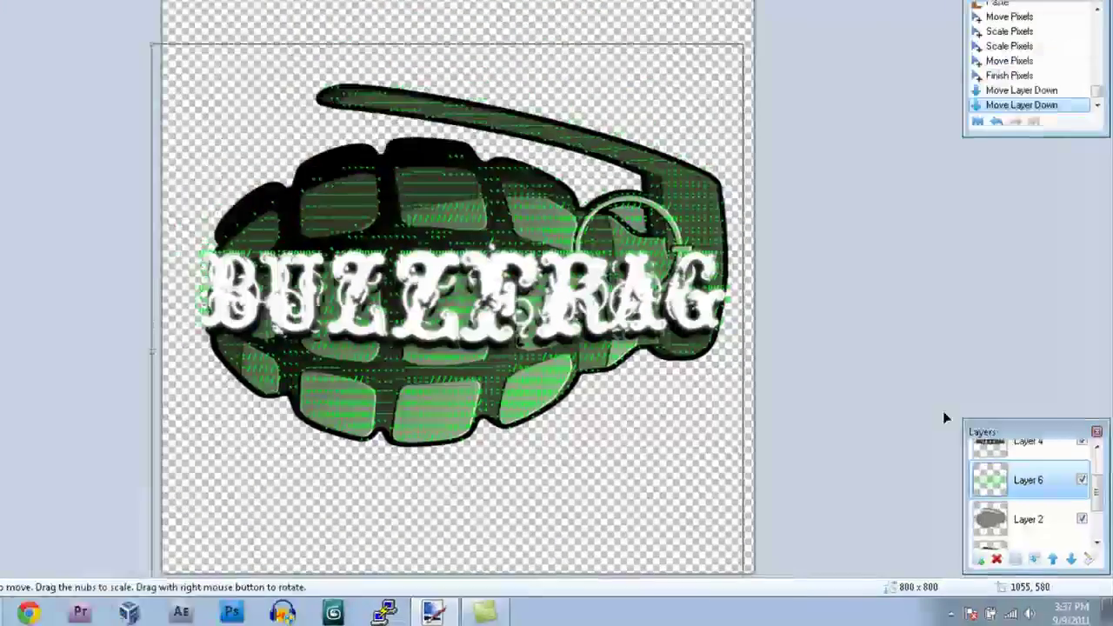
{"action": "left_click", "coordinate": [396, 260]}
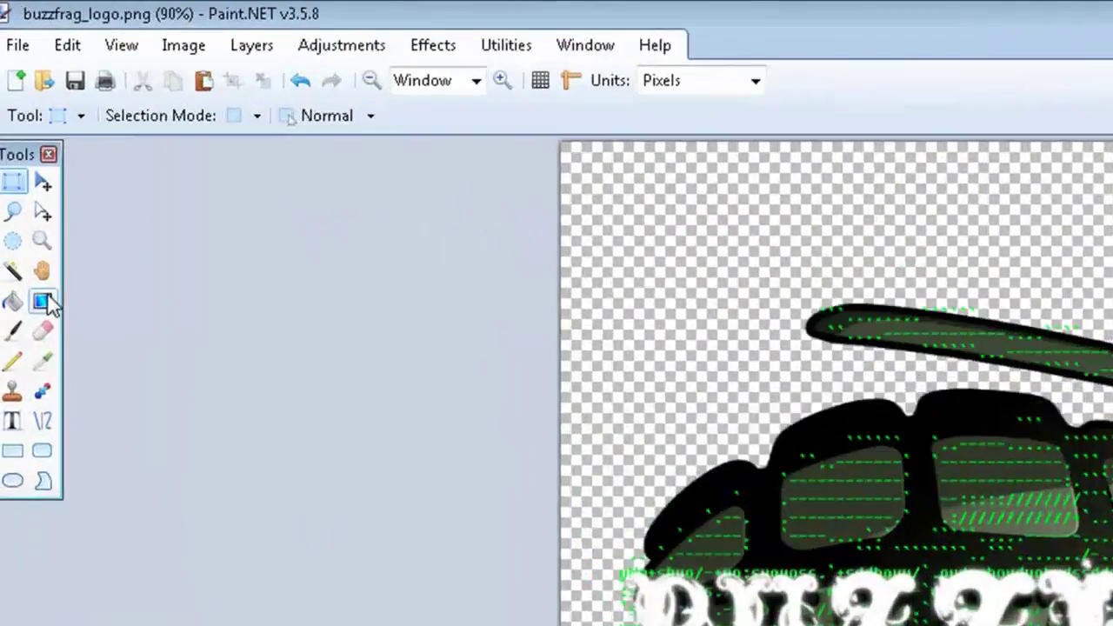
Fade the grenade layer to transparent toward its left side, then make the Background layer visible.
{"action": "left_click", "coordinate": [22, 163]}
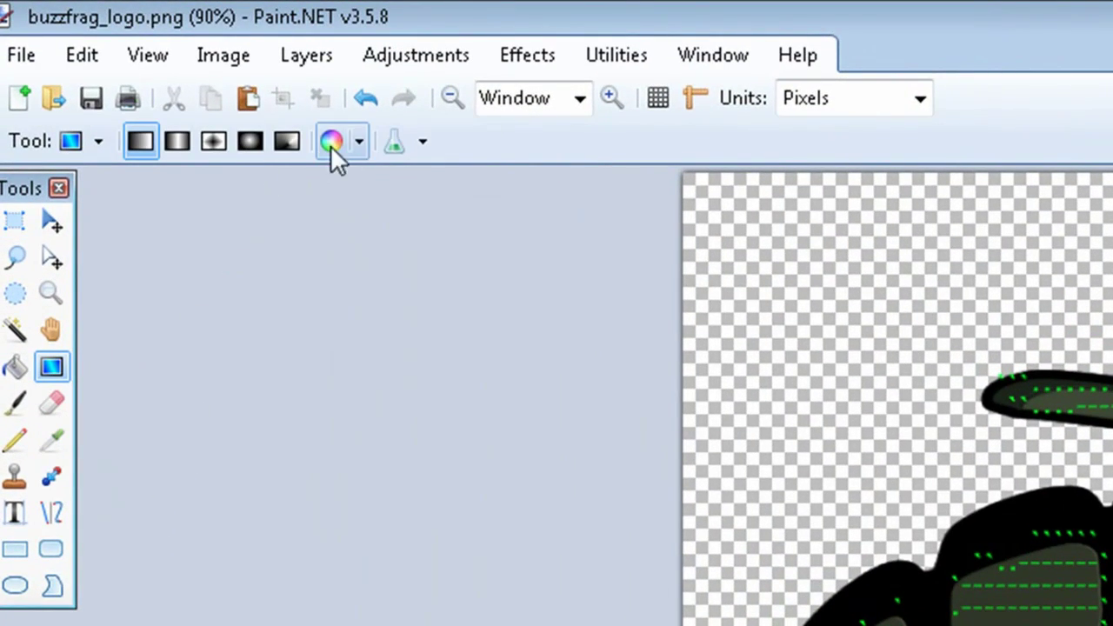
{"action": "left_click", "coordinate": [355, 138]}
{"action": "left_click", "coordinate": [359, 214]}
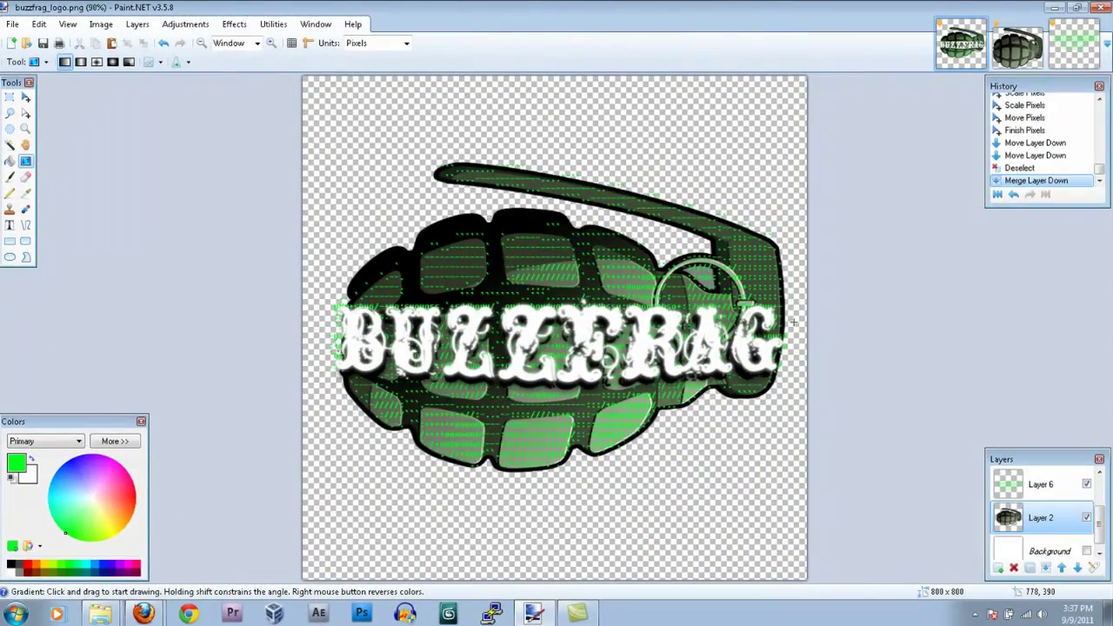
{"action": "left_click_drag", "start_coordinate": [793, 323], "coordinate": [349, 342]}
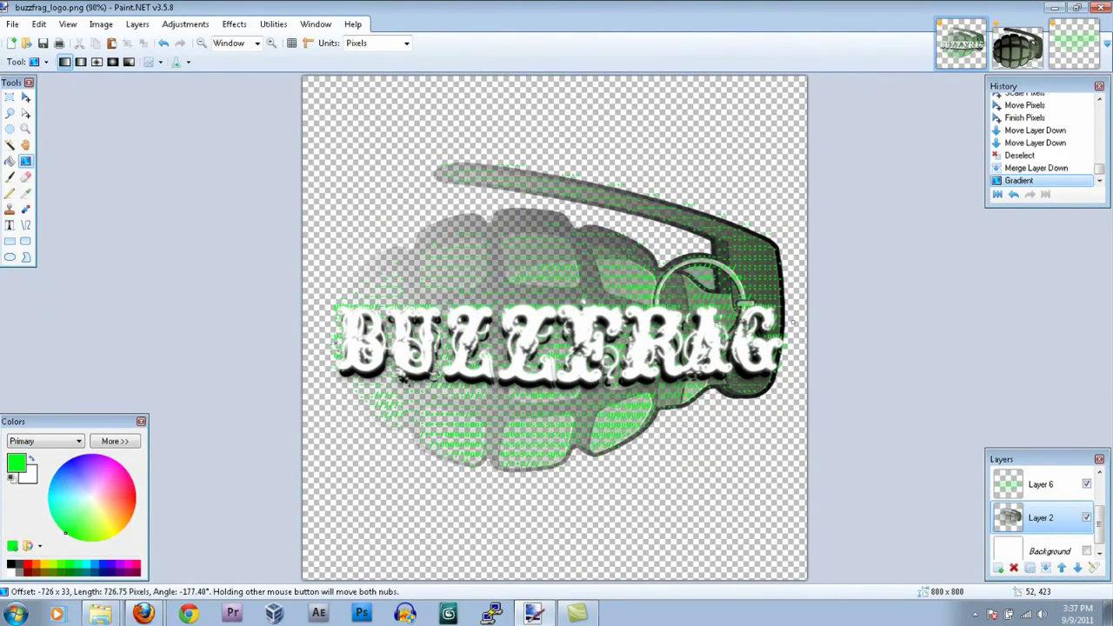
{"action": "left_click", "coordinate": [1087, 543]}
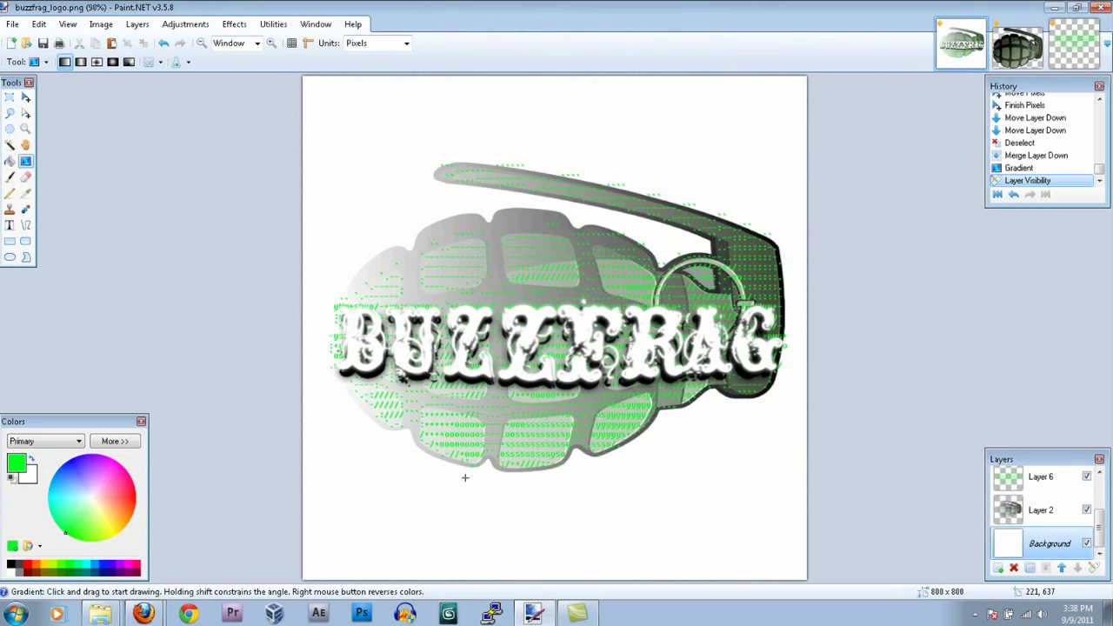
Choose the Paint Bucket with F and reset the primary colour to black with D.
{"action": "key", "text": "f"}
{"action": "key", "text": "d"}
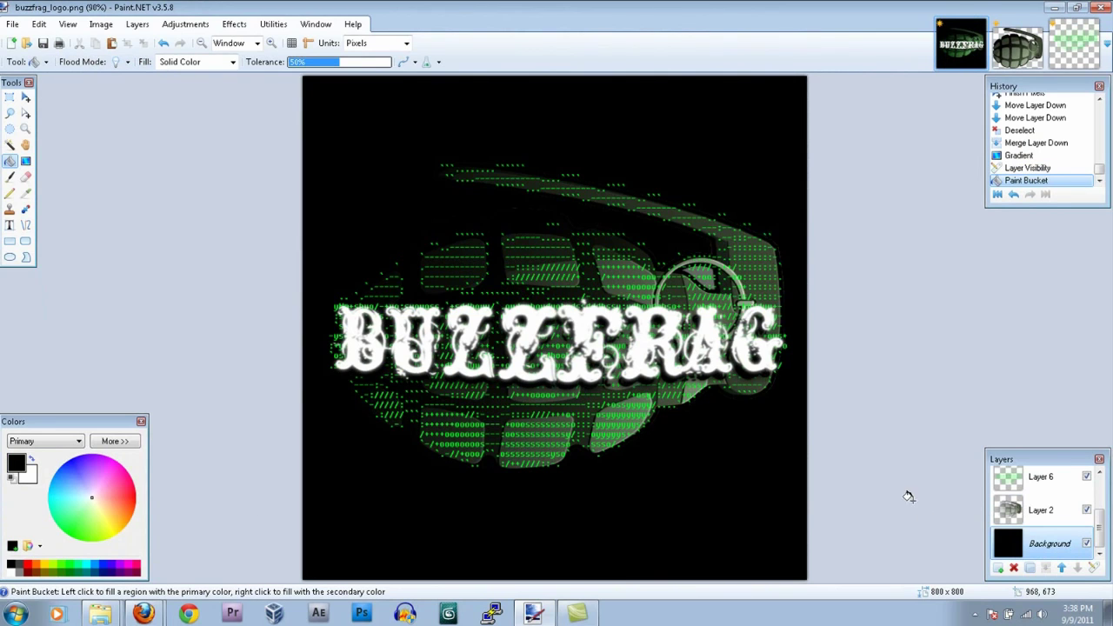